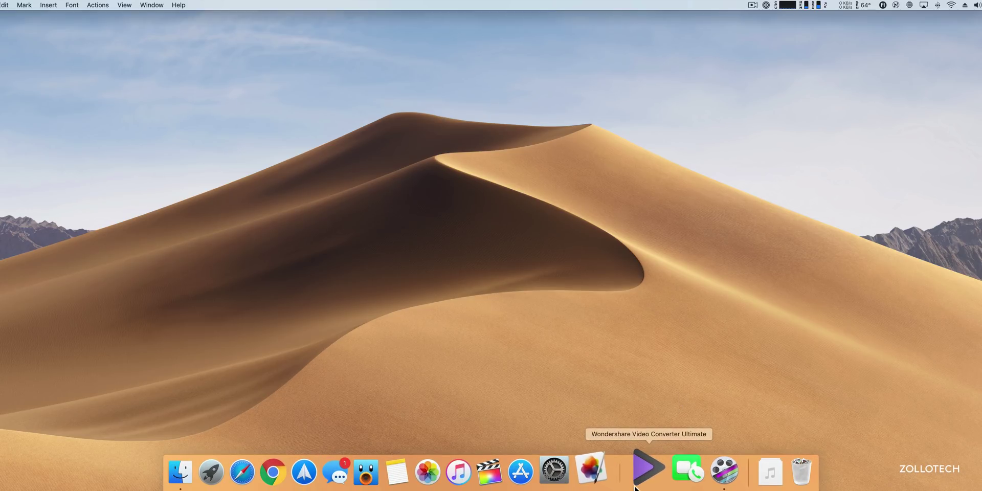
- Launch Wondershare Video Converter Ultimate from the Dock
left_click(634, 489)
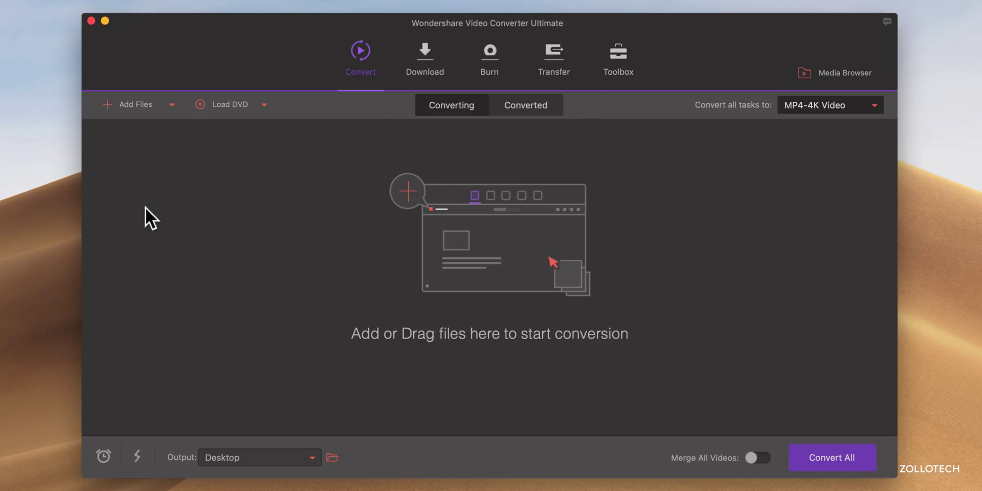
- Add the AirPods cleaning 4K and Facetime .mov files as two conversion tasks
left_click(149, 109)
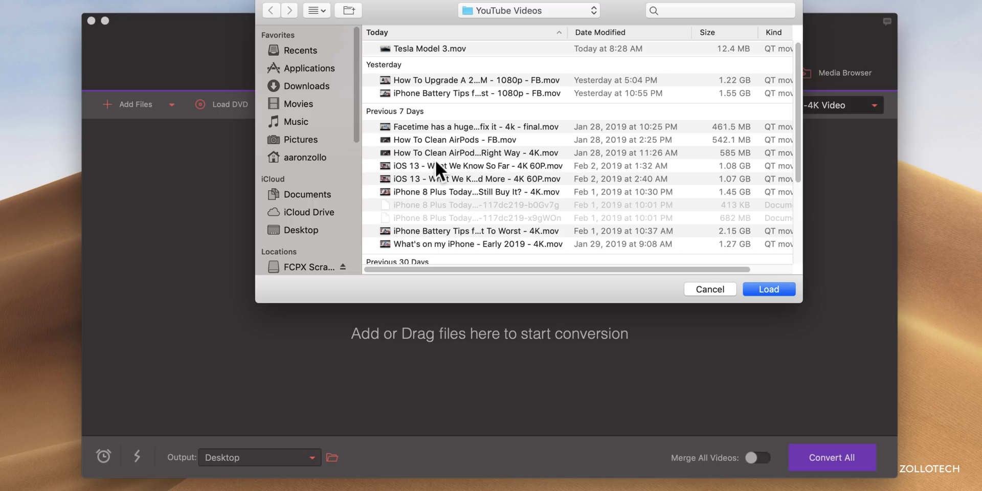
left_click(461, 149)
double_click(461, 149)
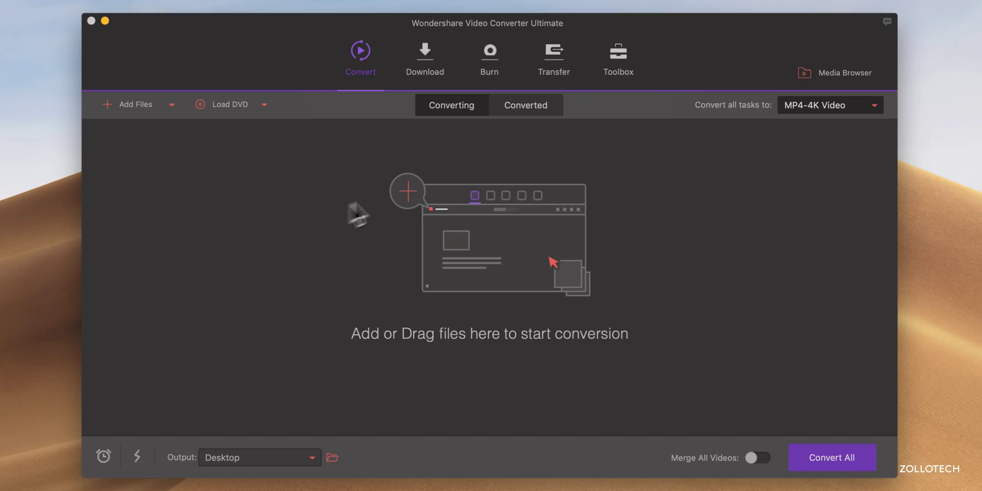
left_click(136, 105)
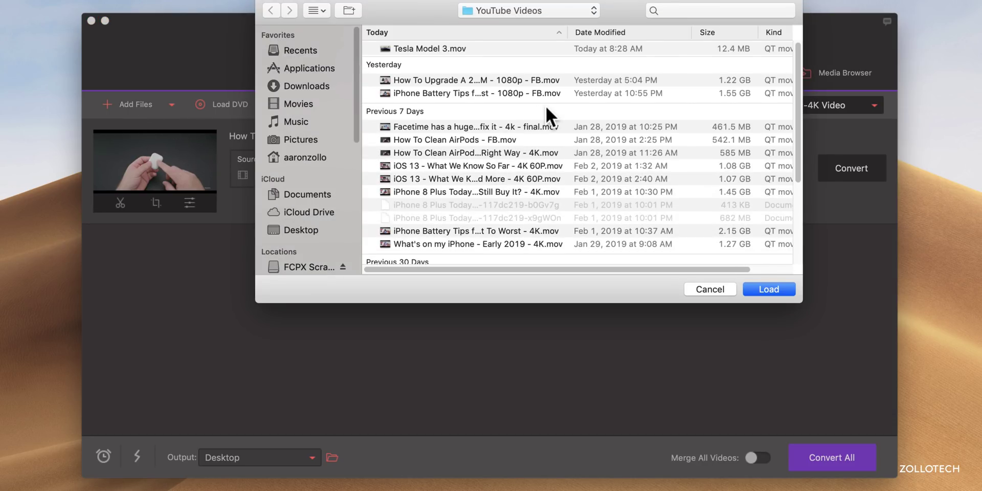
double_click(447, 126)
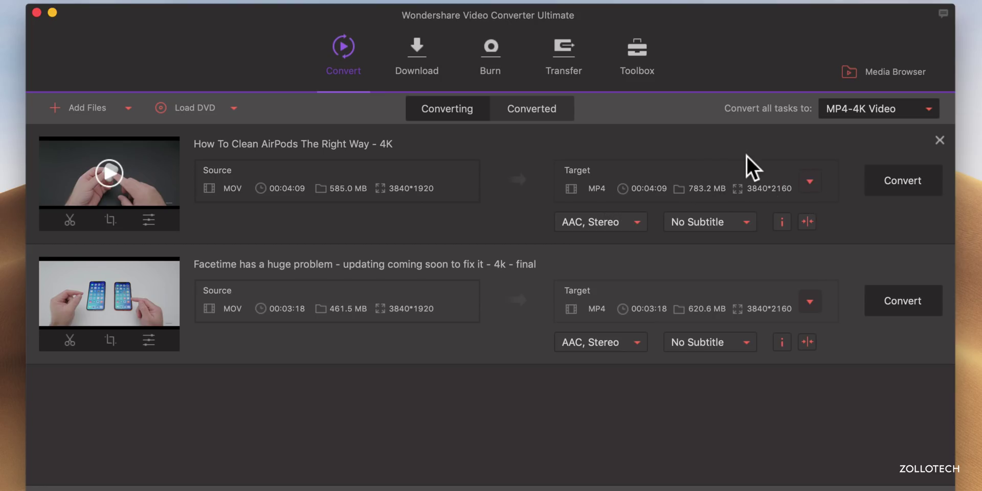
- Open and close the output format choices for all tasks without changing them
left_click(930, 109)
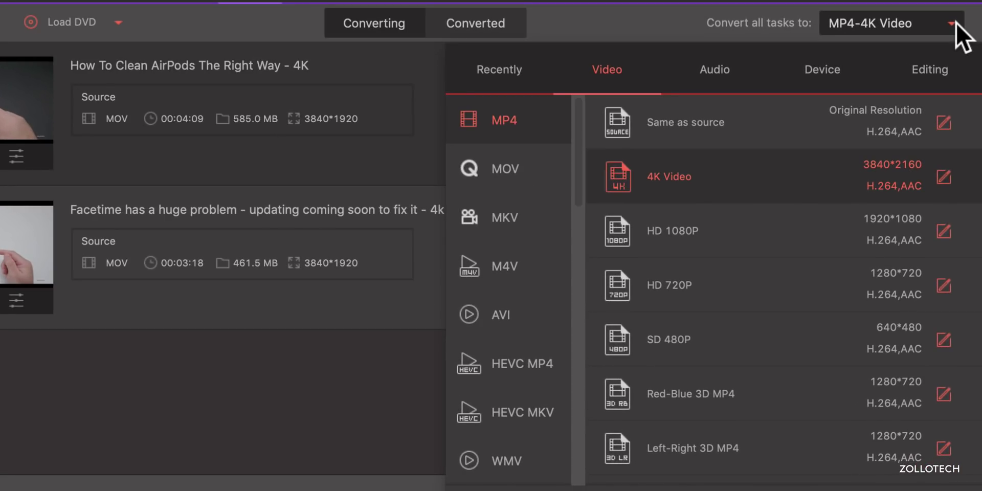
left_click(951, 23)
left_click(951, 22)
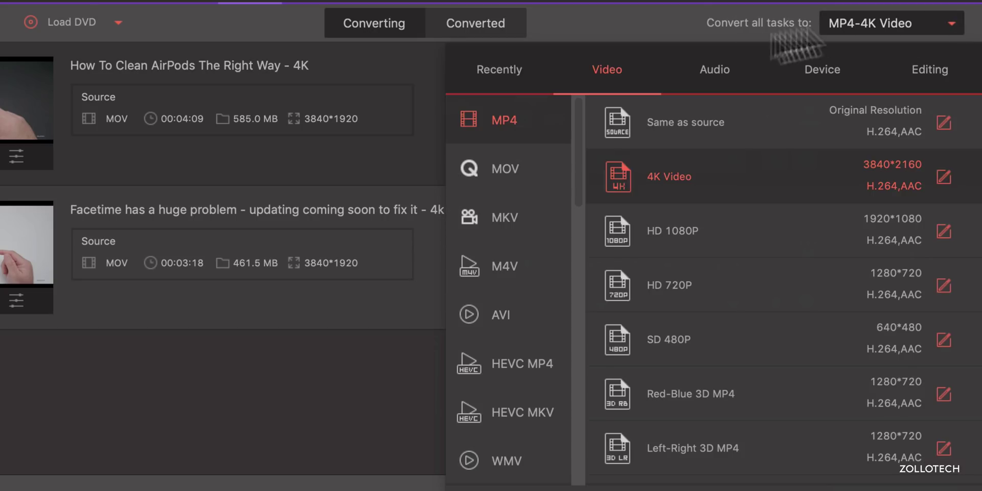
left_click(718, 28)
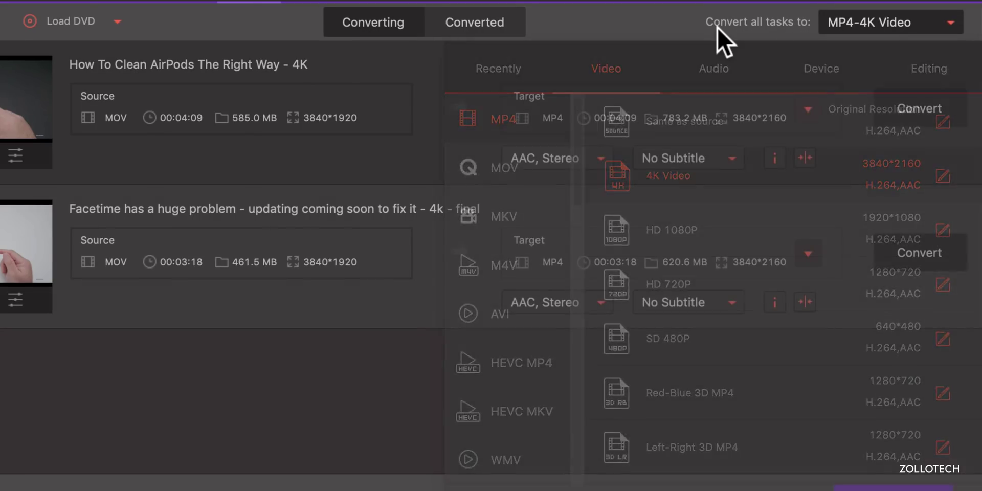
- Browse the first video's Video formats, then show the Audio tab's FLAC presets
left_click(808, 110)
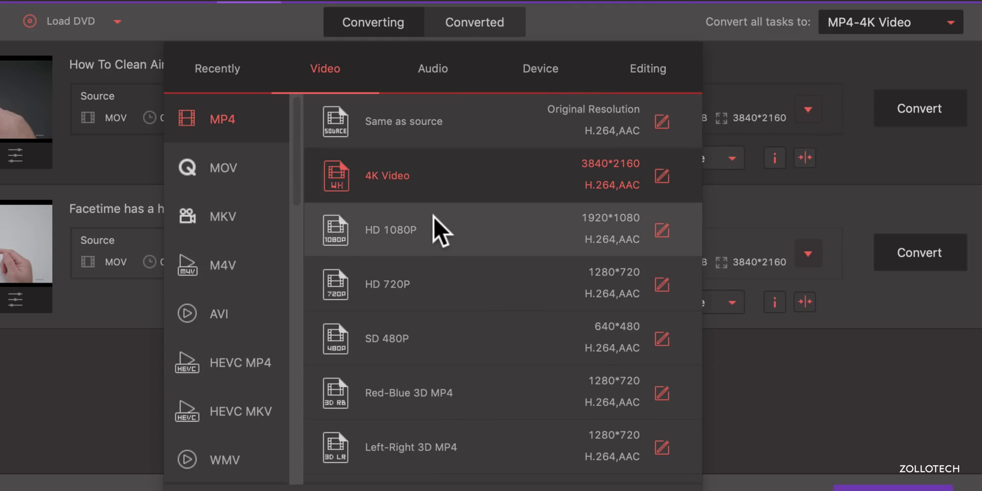
scroll(210, 322, "down", 2)
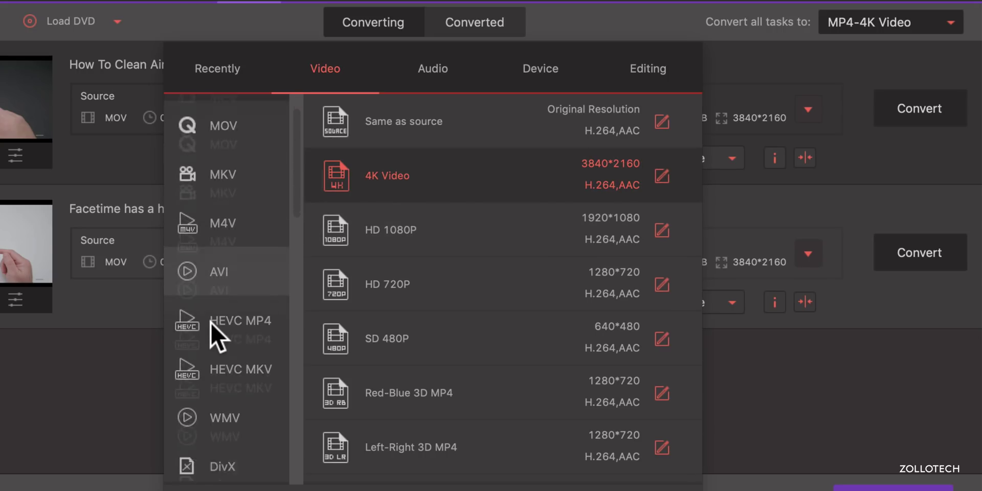
scroll(210, 322, "down", 10)
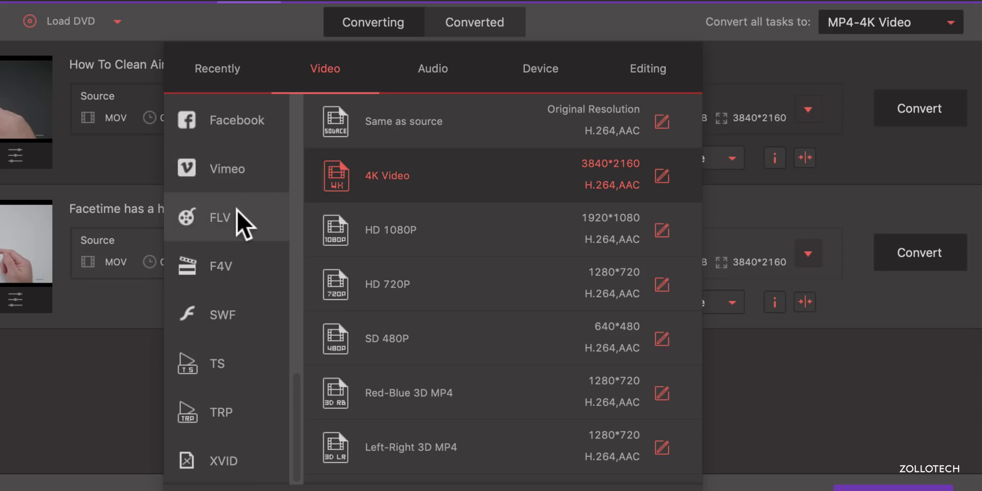
scroll(247, 158, "up", 10)
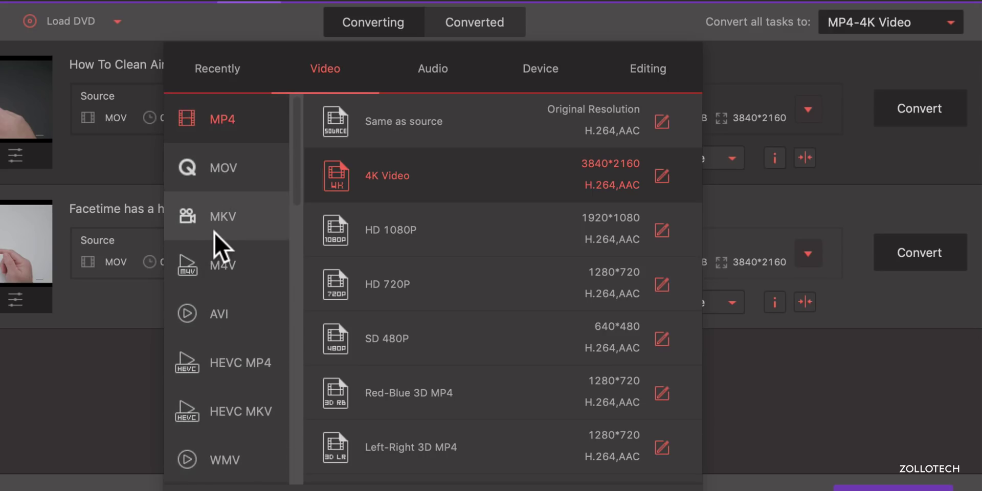
left_click(437, 67)
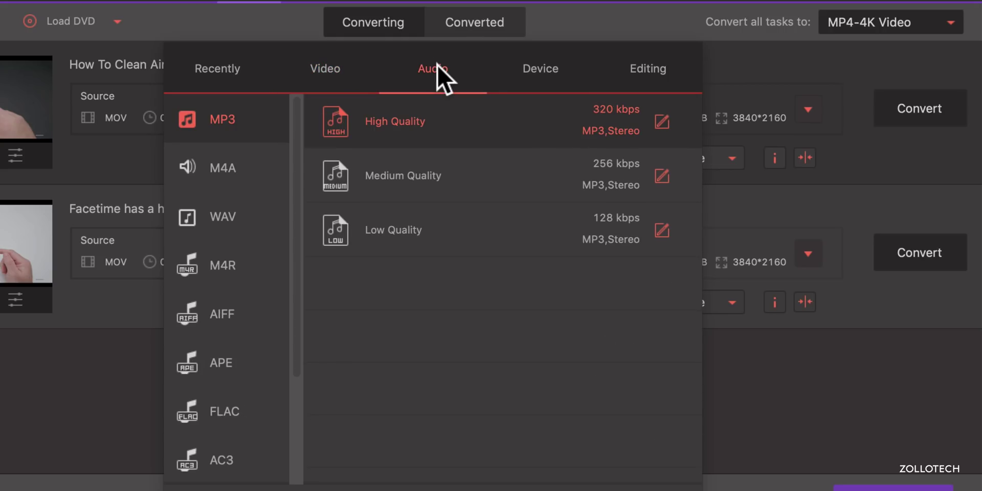
scroll(263, 282, "down", 4)
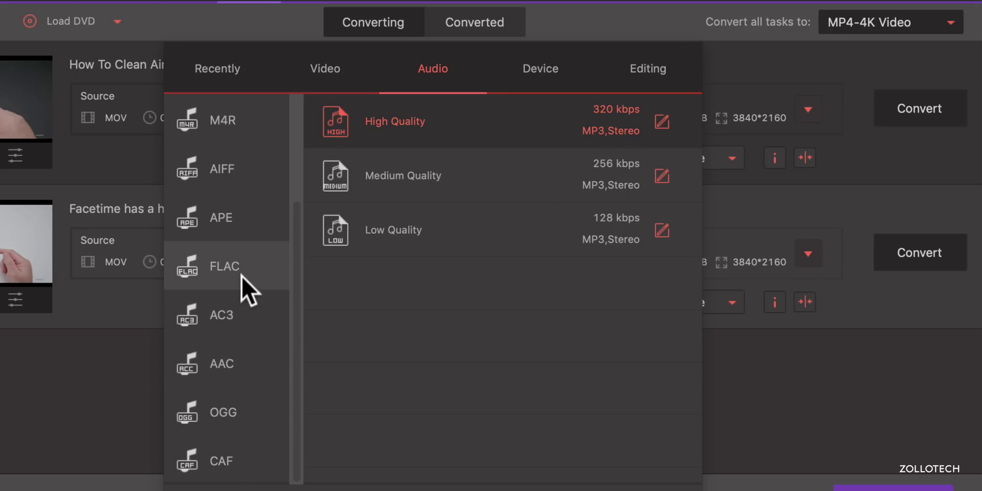
left_click(241, 273)
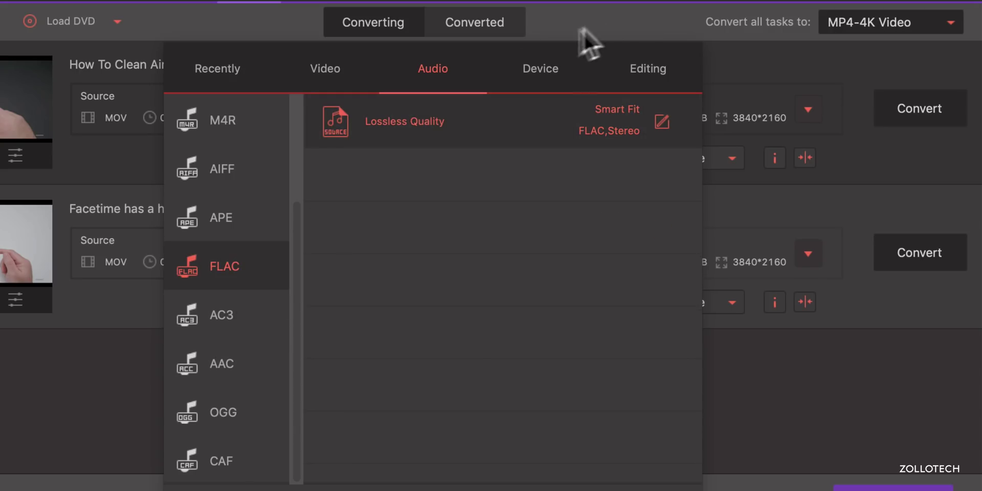
- Browse the Device presets for Huawei, HTC, SamSung and Apple
left_click(543, 66)
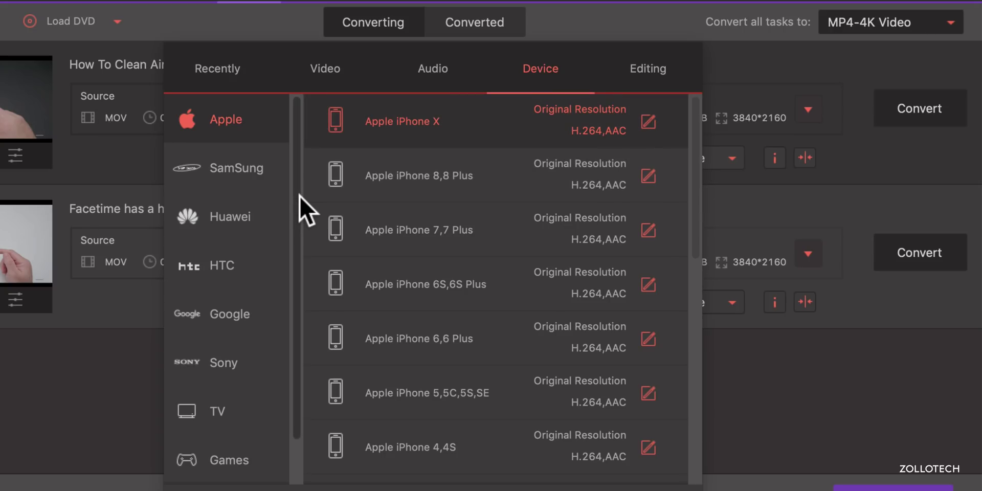
left_click(242, 202)
left_click(233, 257)
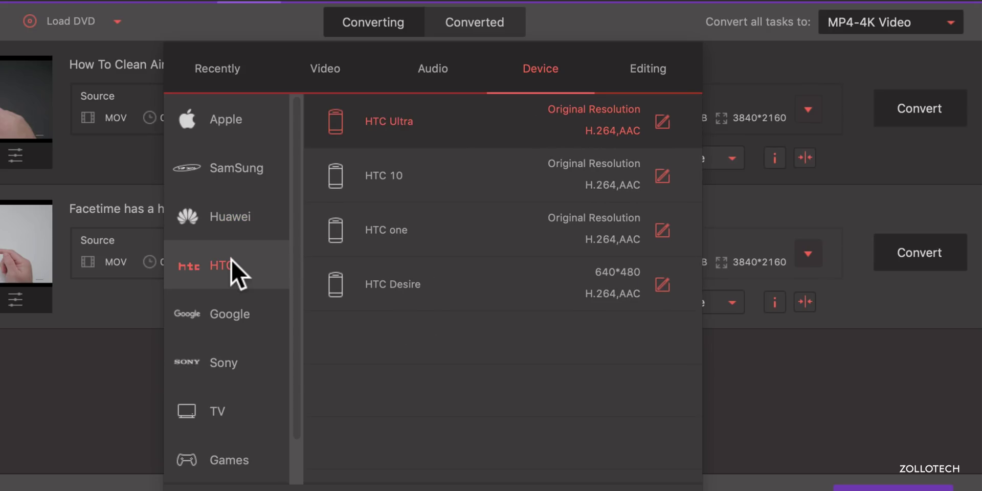
left_click(244, 176)
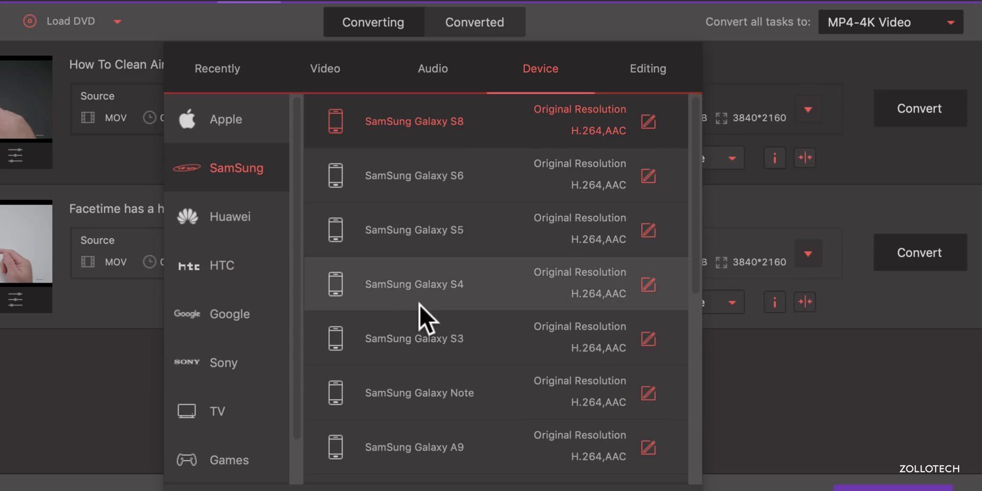
left_click(252, 114)
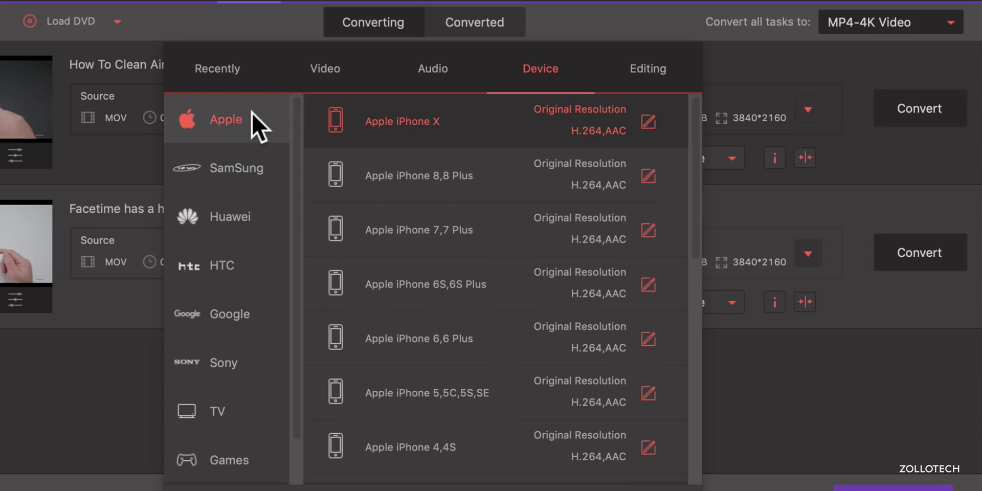
- Review the Editing presets and close the format list, keeping both 4K MP4 targets
left_click(665, 69)
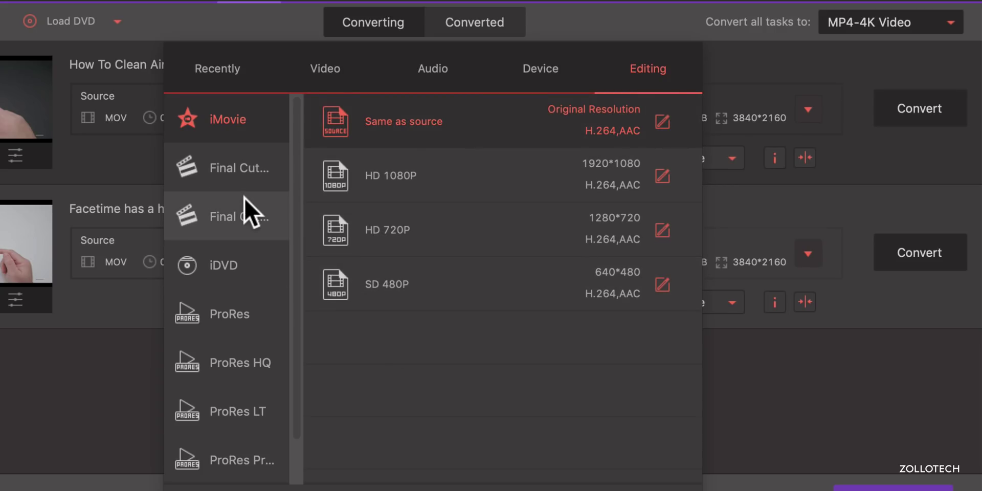
scroll(253, 382, "down", 1)
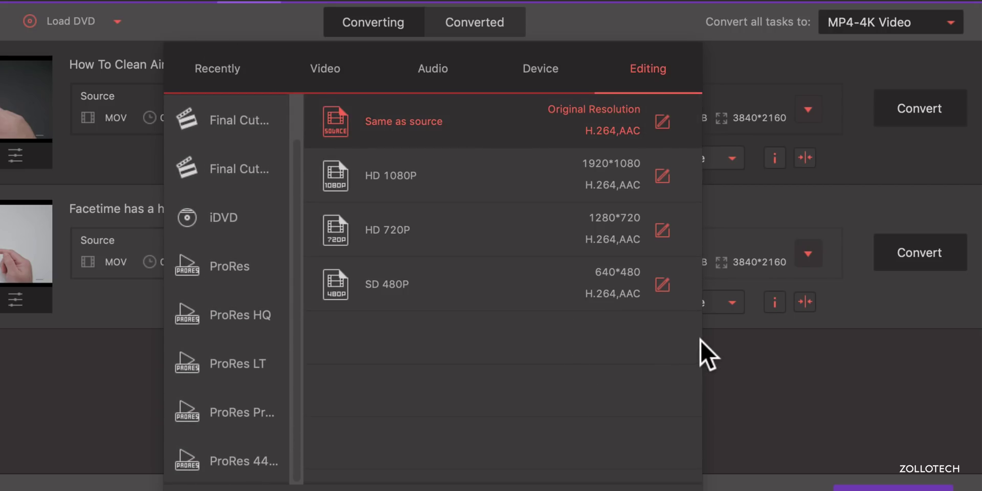
left_click(790, 369)
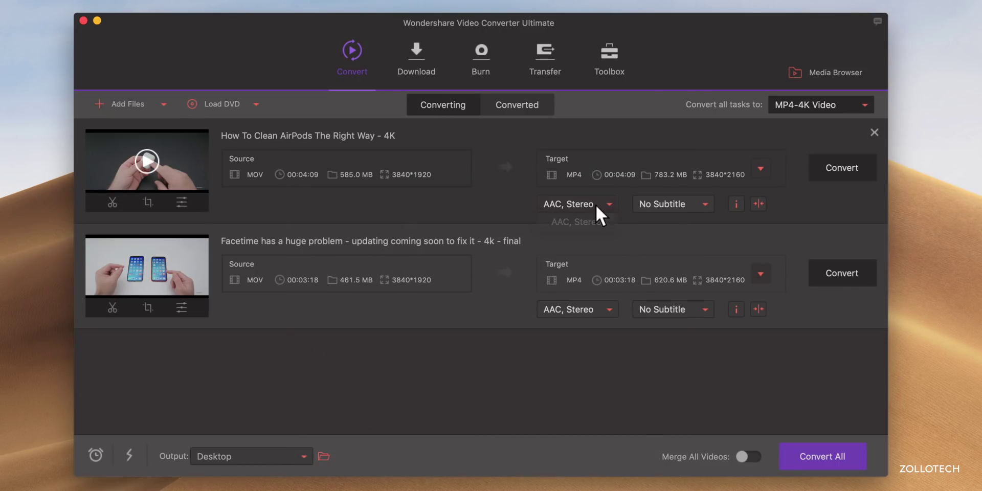
- Check the AirPods video's subtitle options and metadata editor, leaving both unchanged
left_click(672, 202)
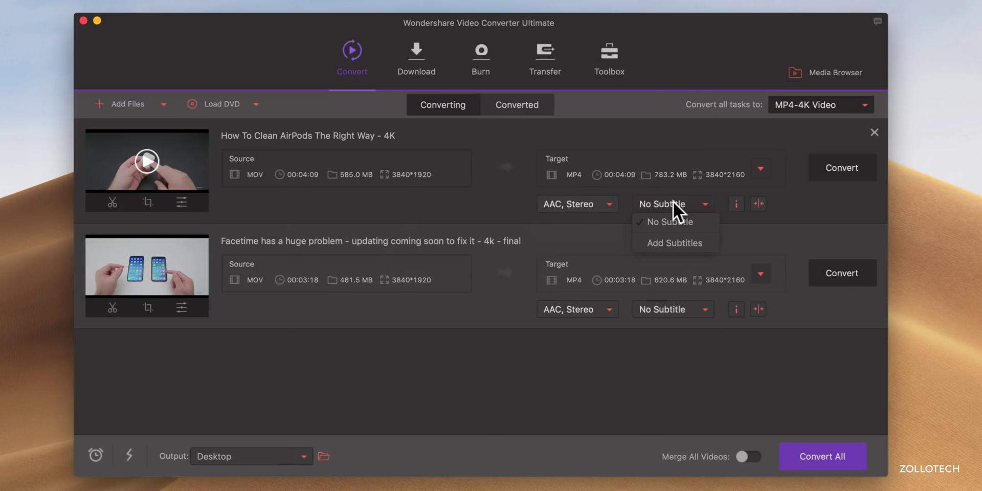
left_click(748, 219)
left_click(737, 204)
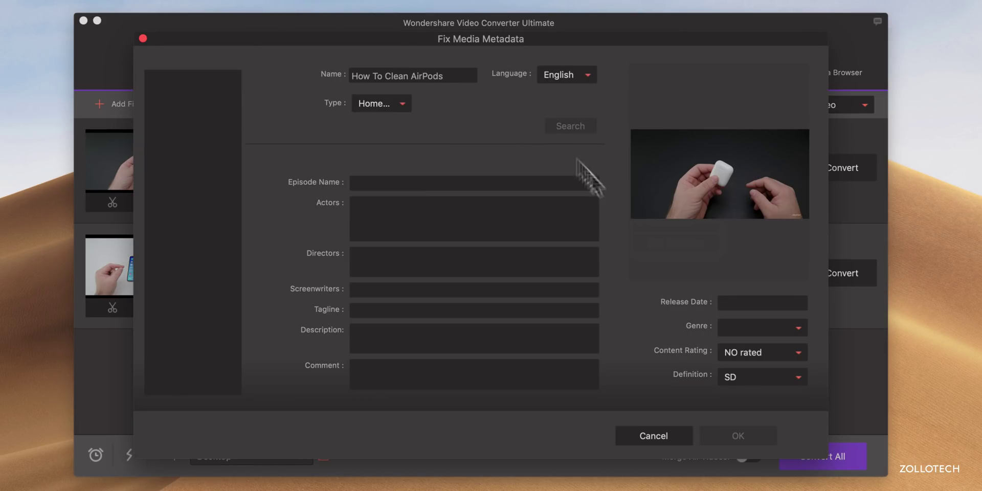
left_click(143, 38)
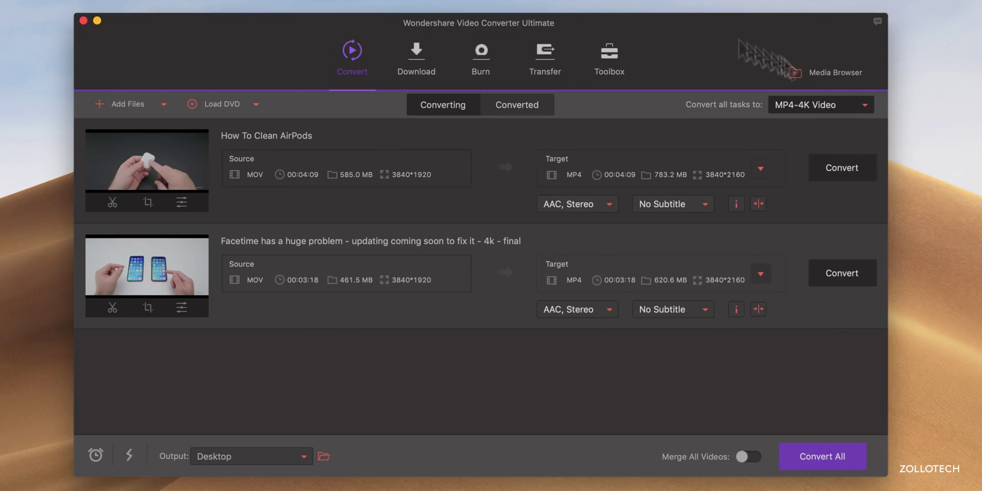
- Dismiss the output size prompt and cancel trimming, keeping the 585.0 MB MP4 untrimmed
left_click(762, 204)
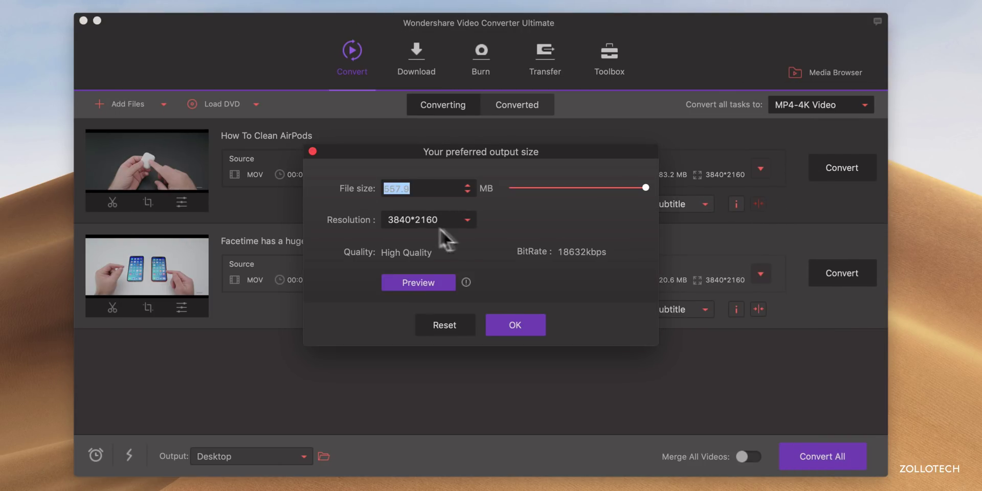
left_click(434, 330)
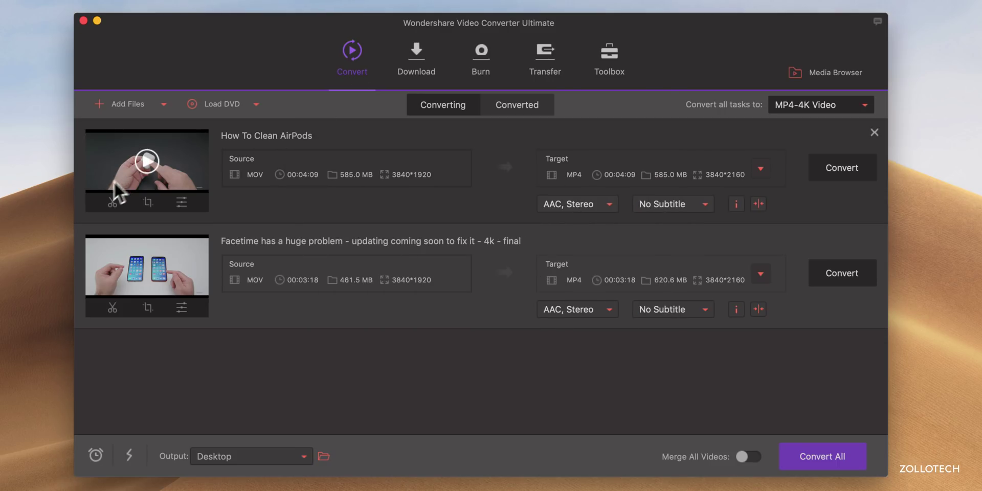
left_click(112, 203)
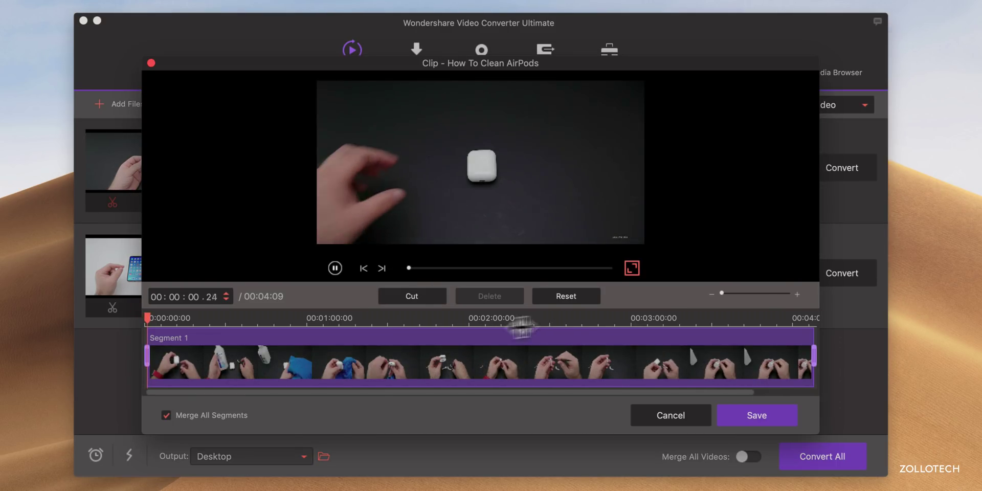
left_click(679, 414)
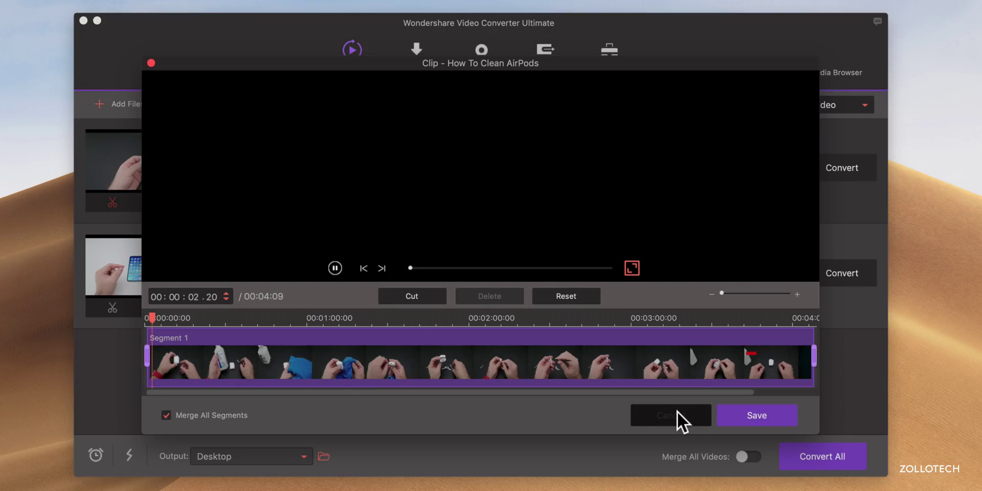
left_click(182, 202)
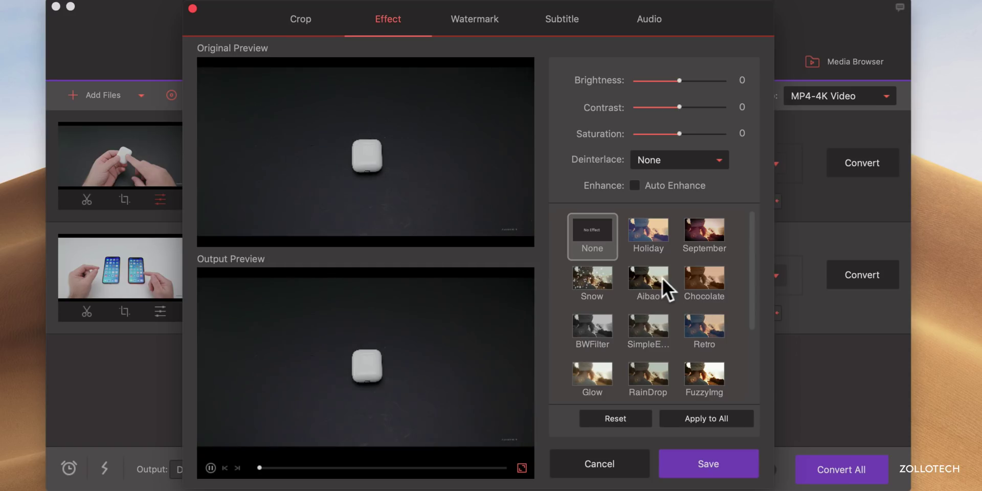
left_click(659, 285)
left_click(720, 280)
scroll(720, 280, "down", 4)
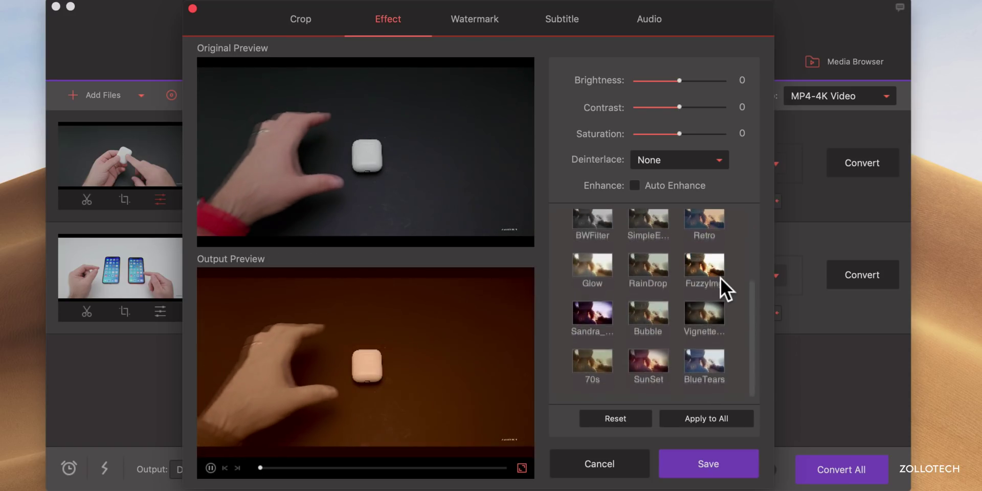
left_click(696, 310)
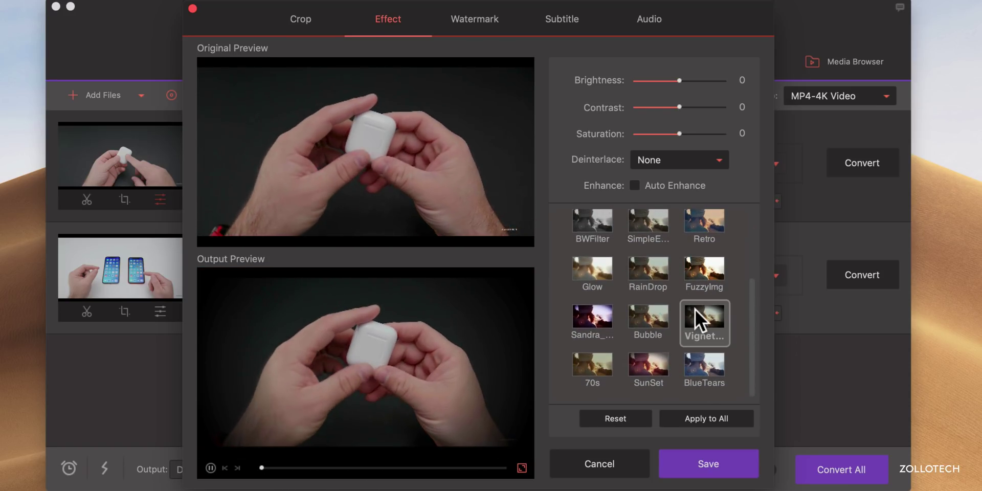
left_click(643, 302)
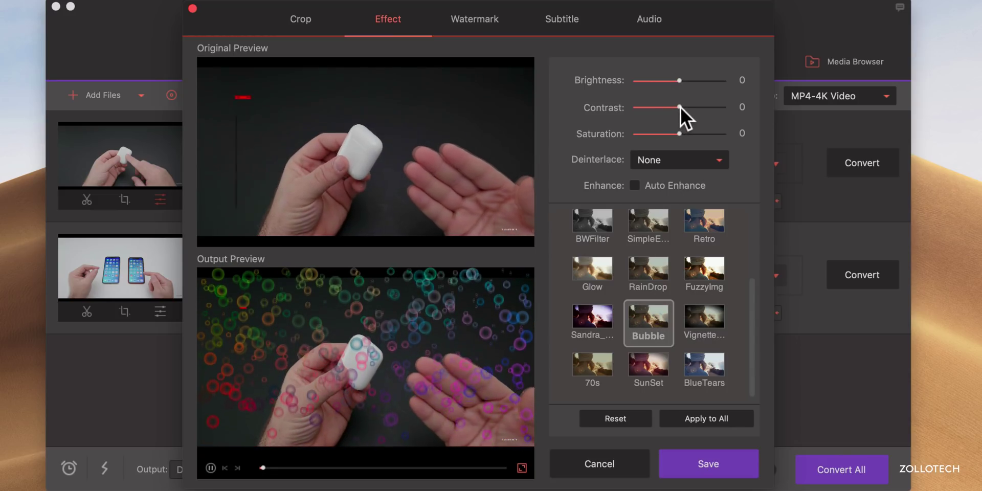
mouse_move(680, 107)
left_mouse_down()
mouse_move(653, 106)
mouse_move(697, 109)
mouse_move(671, 108)
left_mouse_up()
left_click(590, 228)
scroll(591, 229, "up", 3)
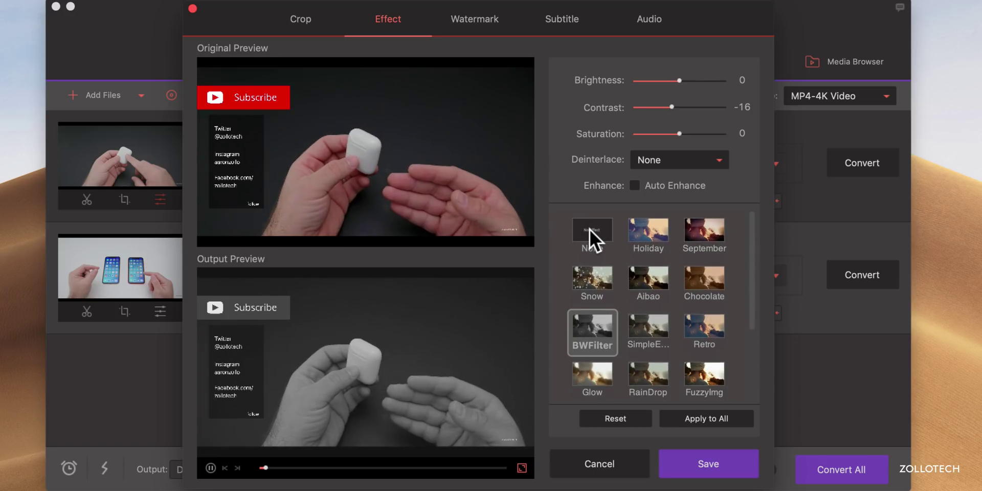
left_click(475, 18)
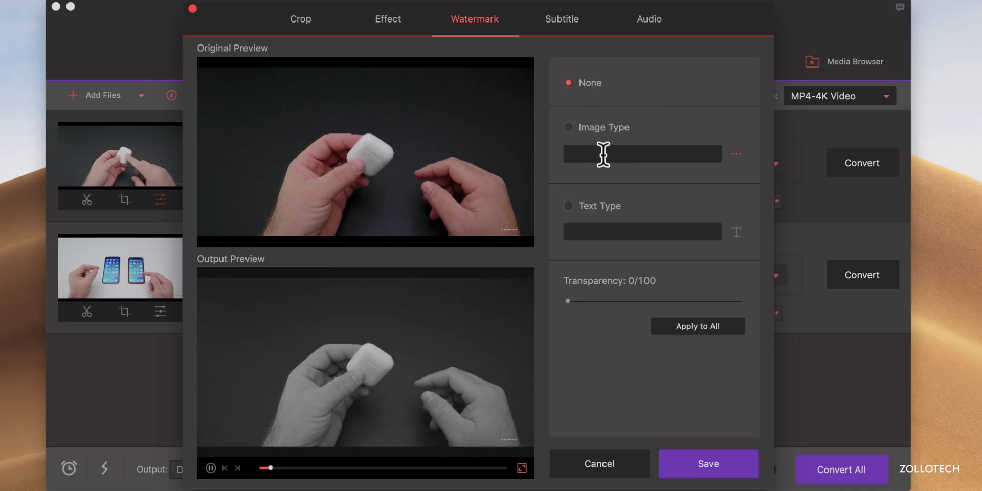
left_click(567, 28)
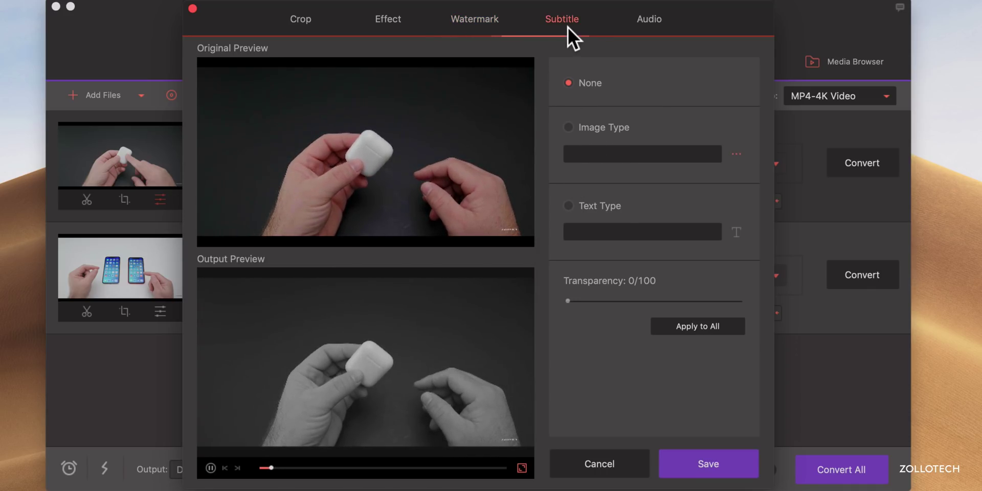
left_click(656, 15)
left_click(625, 463)
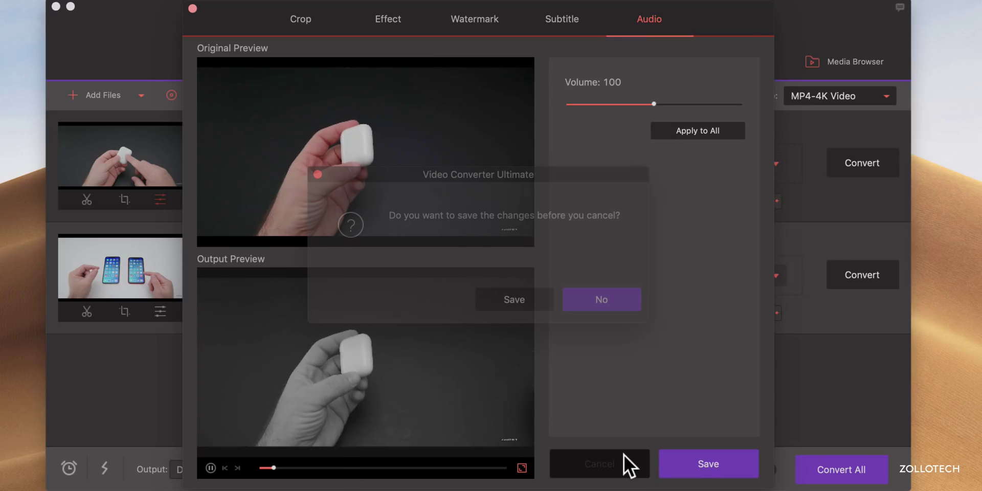
left_click(595, 291)
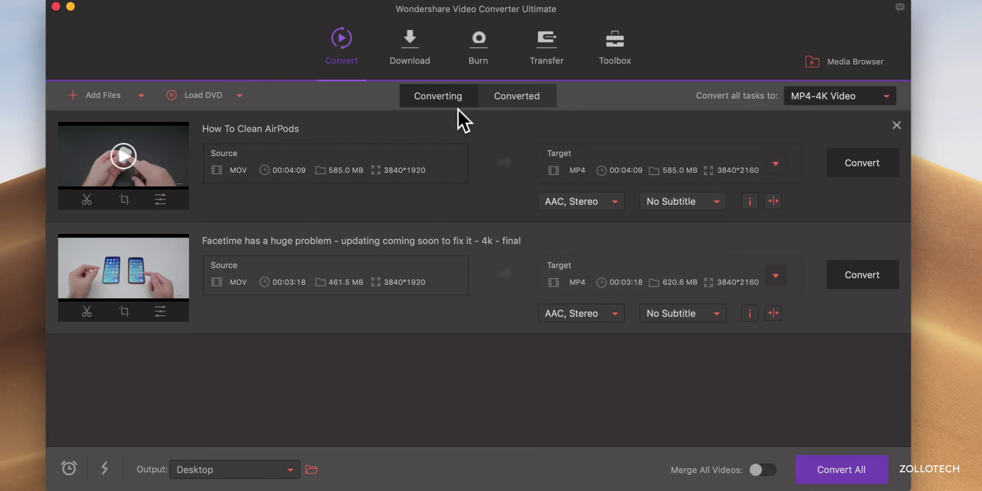
- On the Download page, dismiss the High Speed Download and Paste URL dialogs unused
left_click(416, 34)
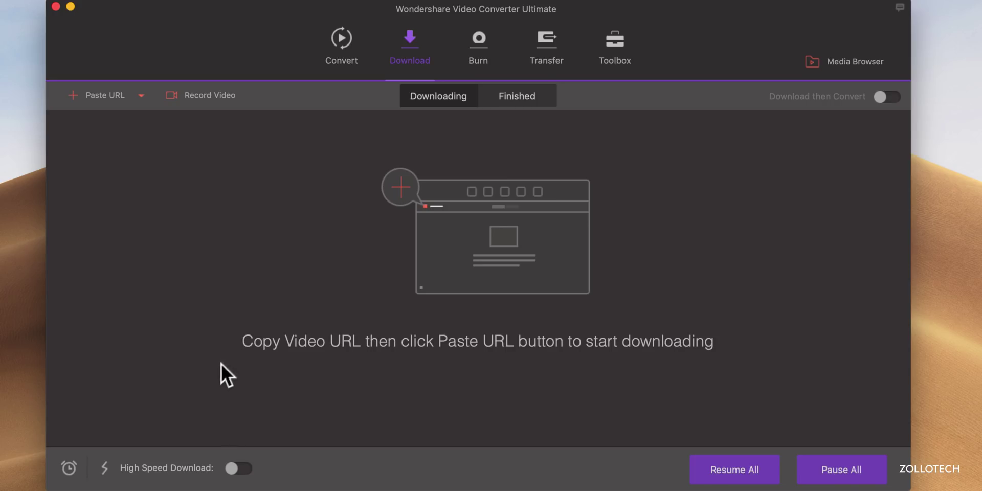
left_click(237, 468)
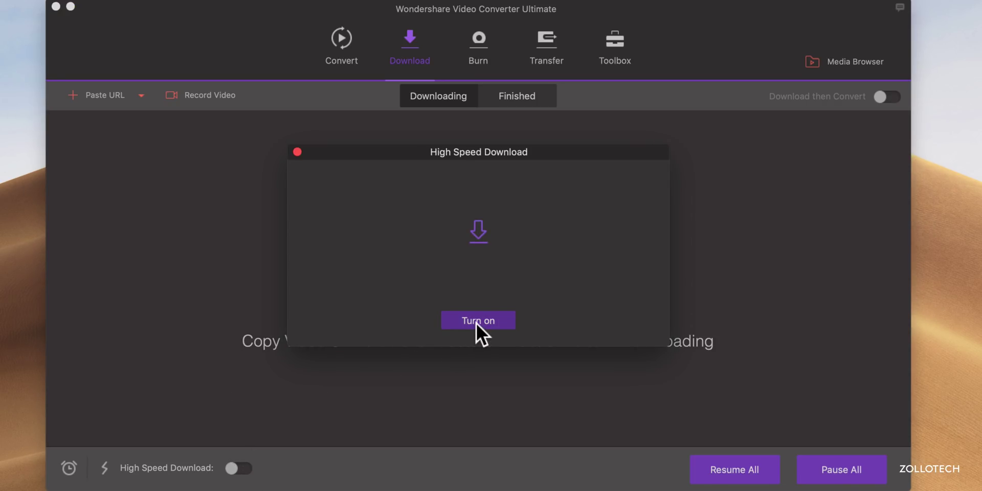
left_click(298, 152)
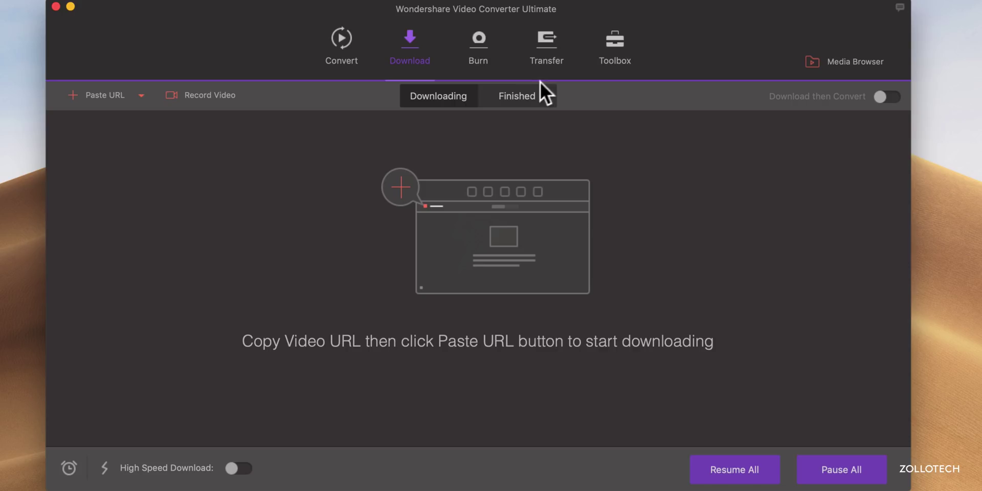
left_click(90, 97)
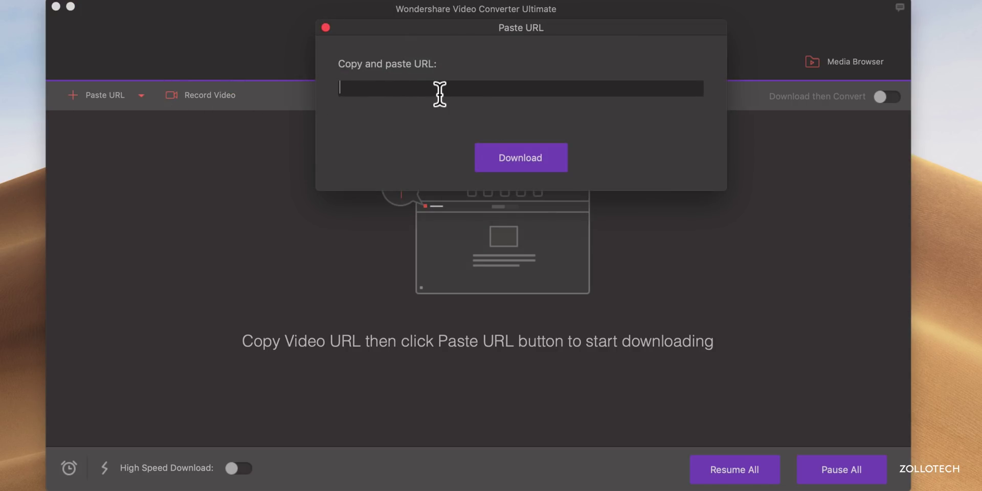
left_click(325, 27)
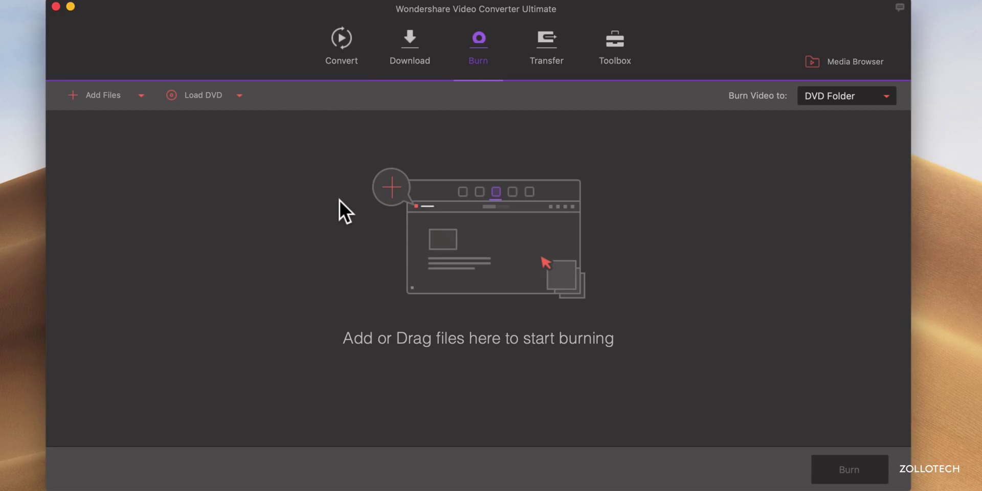
- Load Tesla Model 3.mov into the Transfer list and send it to the iPhone
left_click(540, 50)
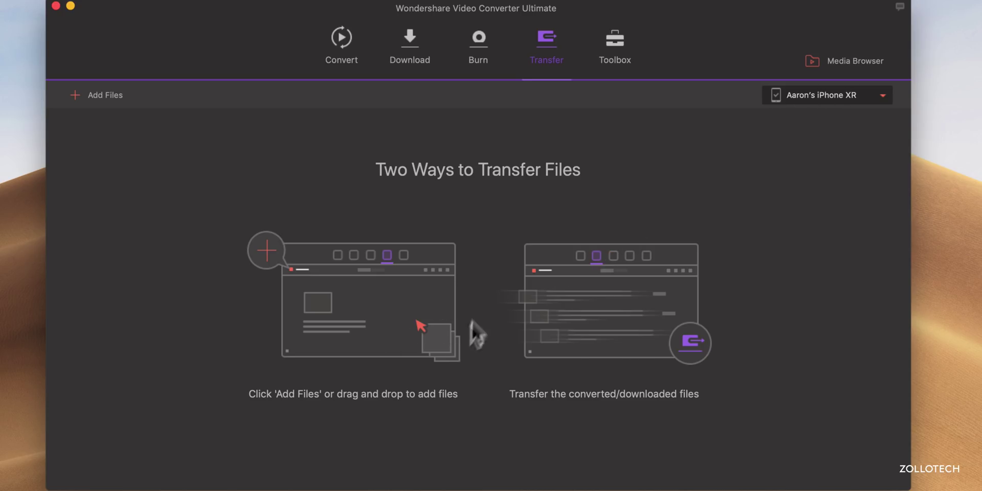
left_click(98, 102)
left_click(410, 37)
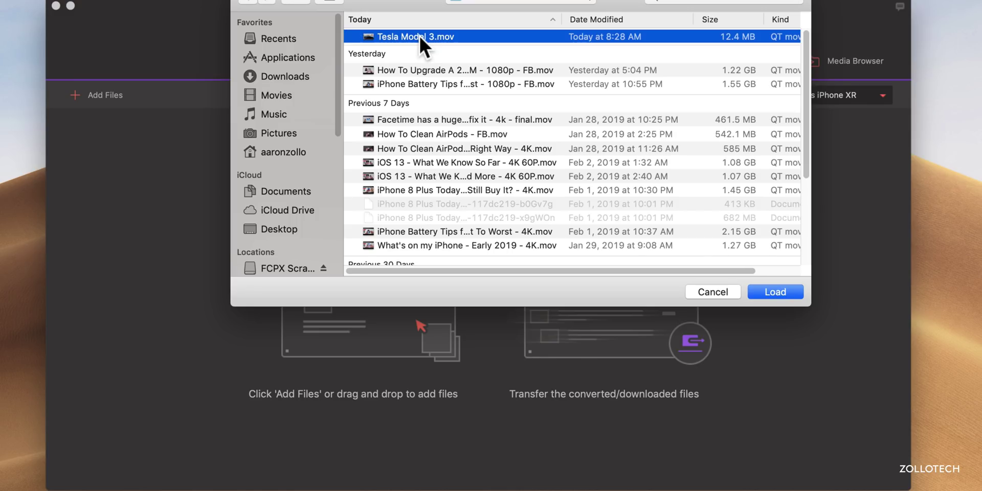
left_click(788, 289)
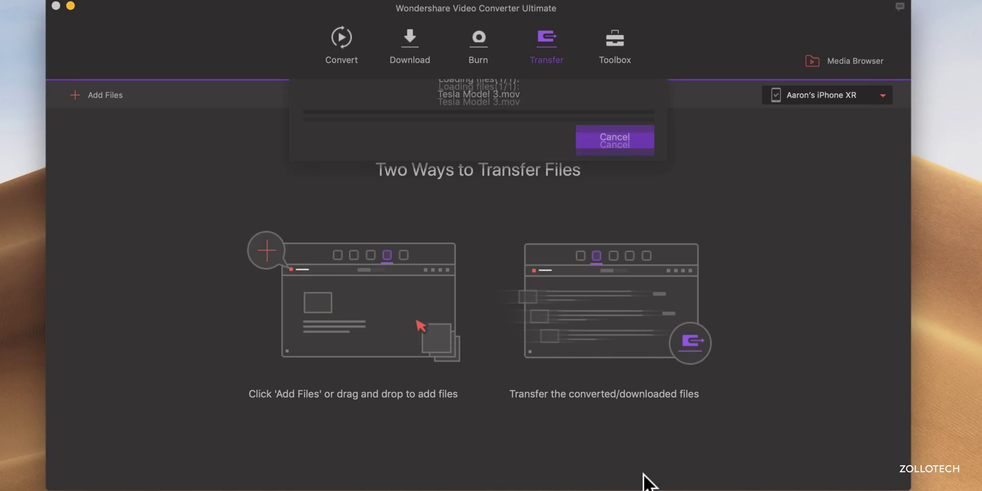
left_click(831, 146)
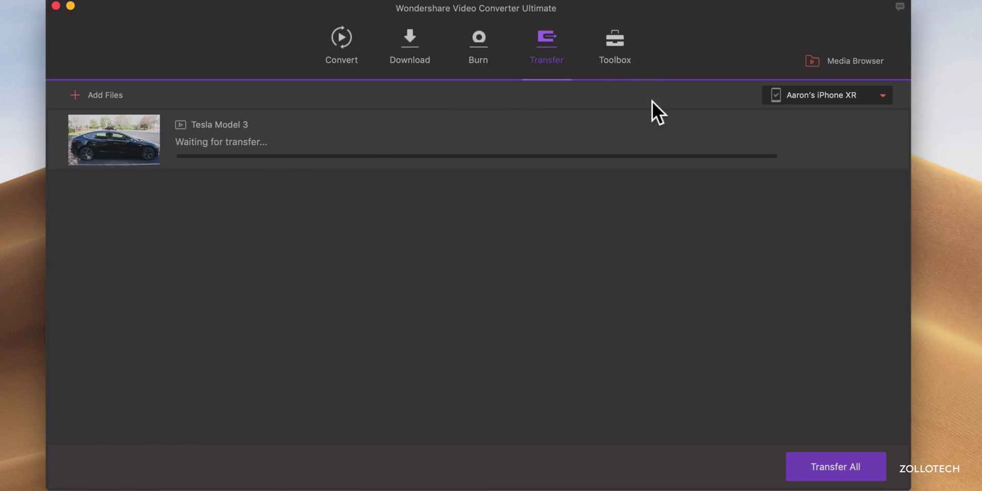
- Open Toolbox's Cast to TV tool and browse its TV Shows, Home Videos and Music categories
left_click(612, 59)
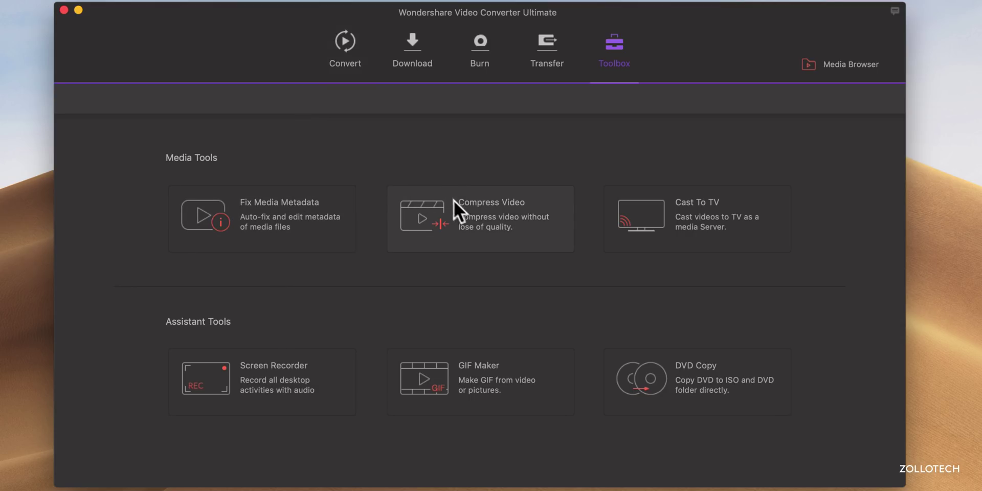
left_click(707, 220)
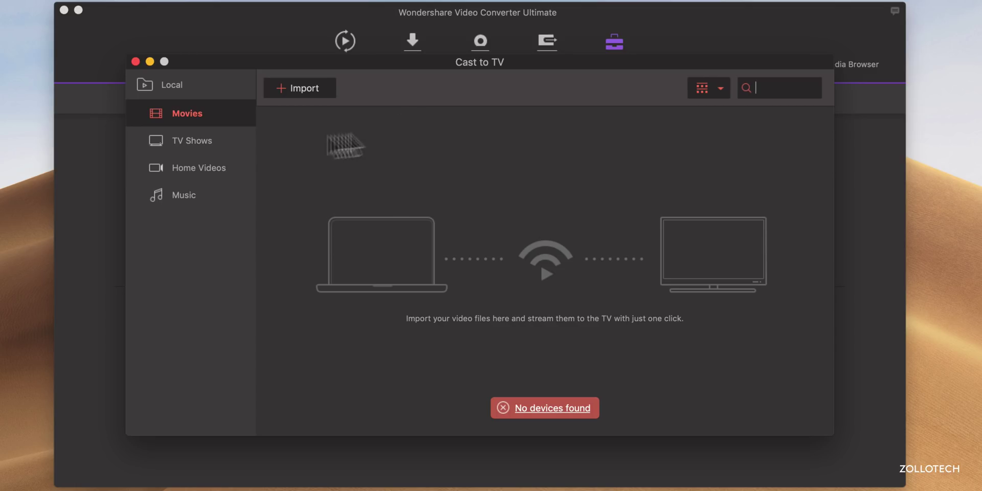
left_click(200, 135)
left_click(210, 165)
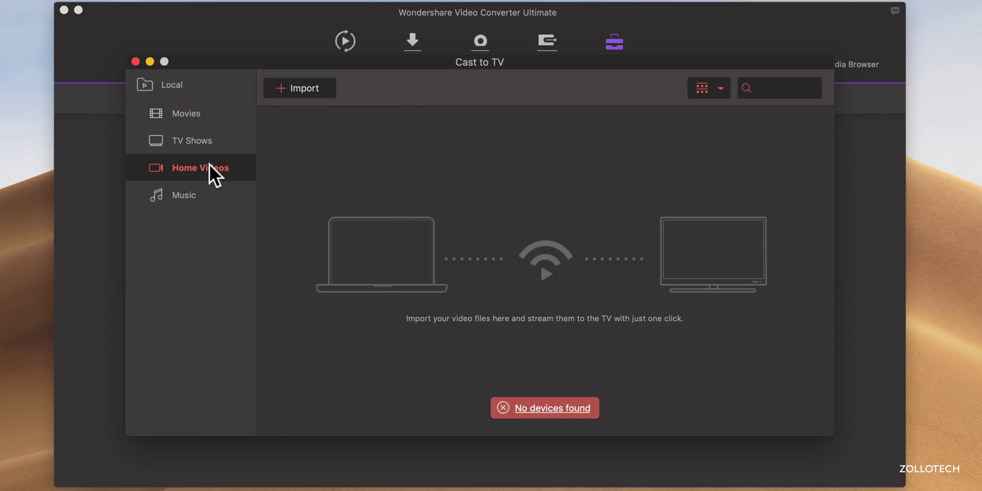
left_click(173, 197)
left_click(192, 118)
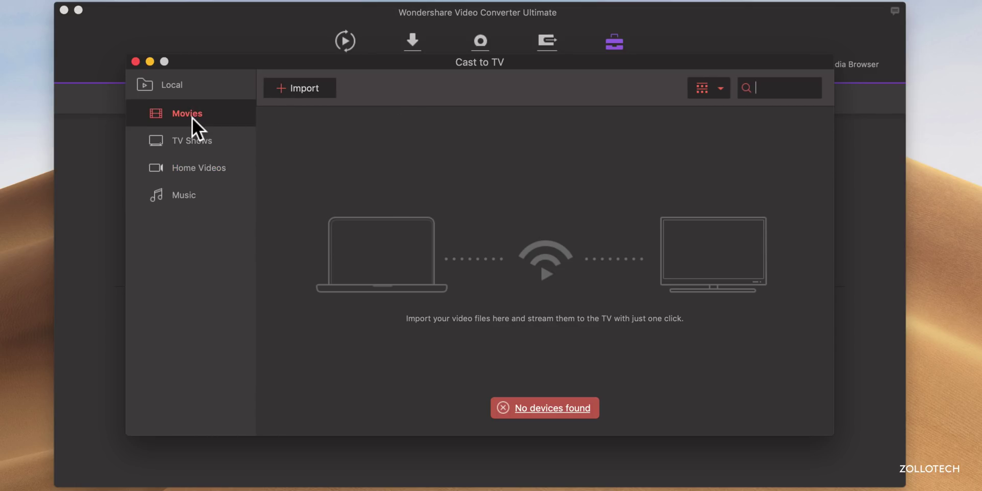
- Import Tesla Model 3.mov into Movies, check supported devices, then close Cast to TV
left_click(305, 86)
double_click(379, 124)
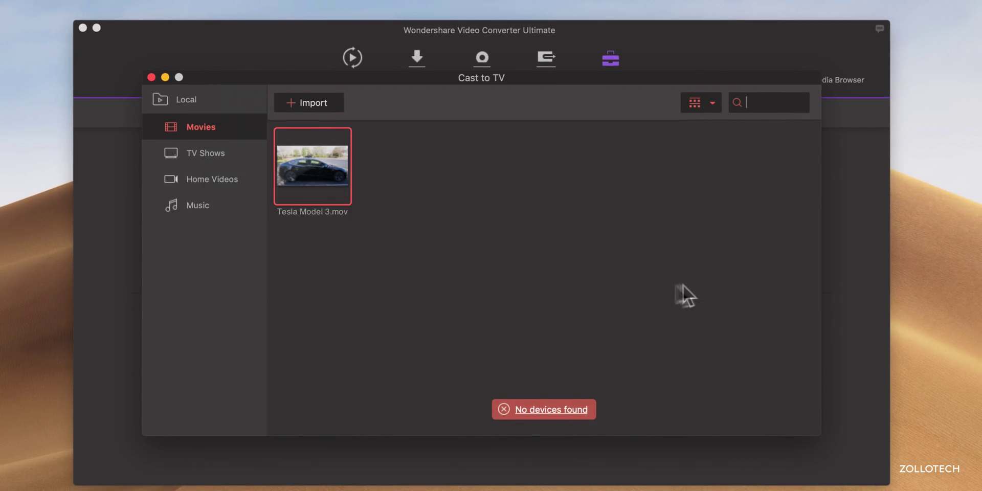
left_click(563, 409)
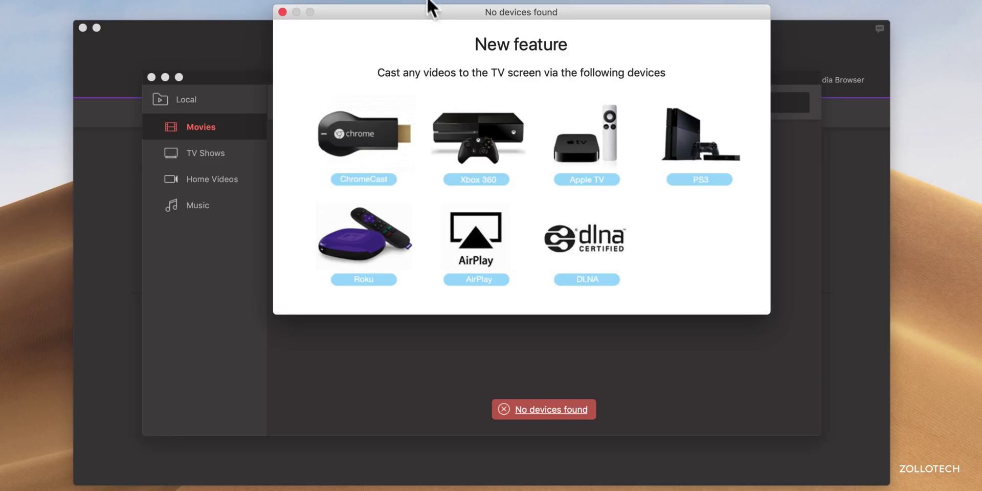
left_click(282, 11)
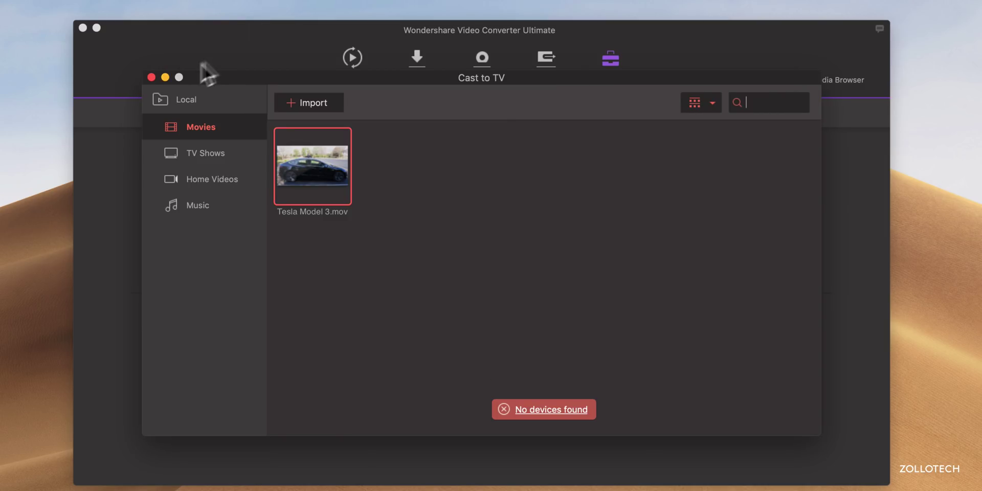
left_click(151, 77)
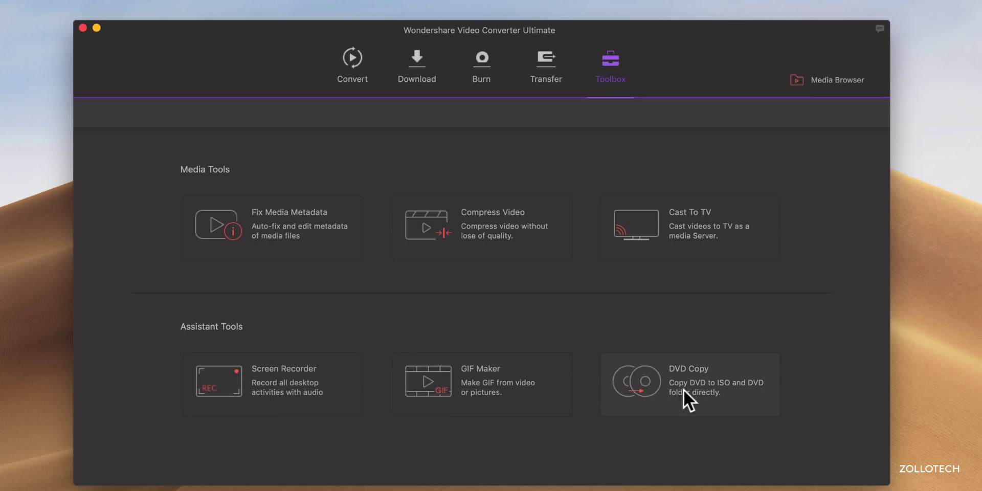
- Load a video into GIF Maker and set a 4.27-second clip starting at 00:02:36.70
left_click(525, 393)
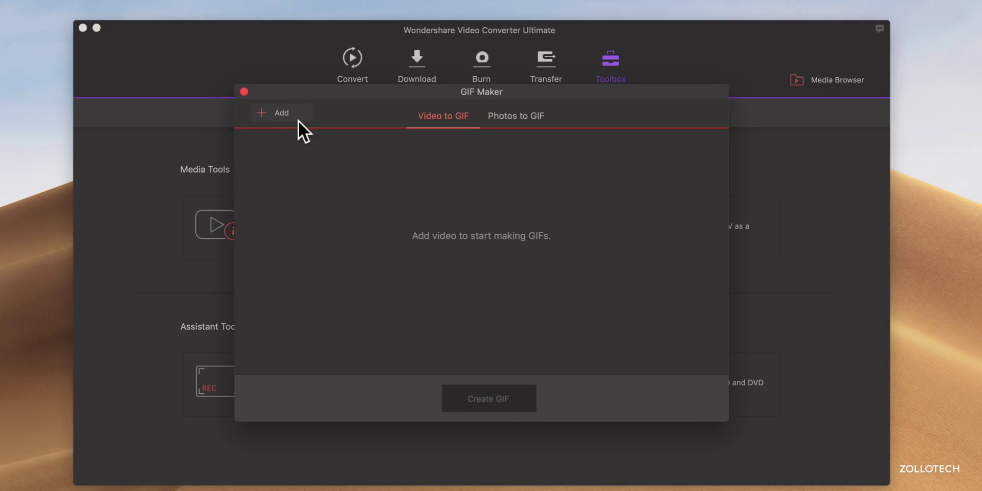
left_click(290, 114)
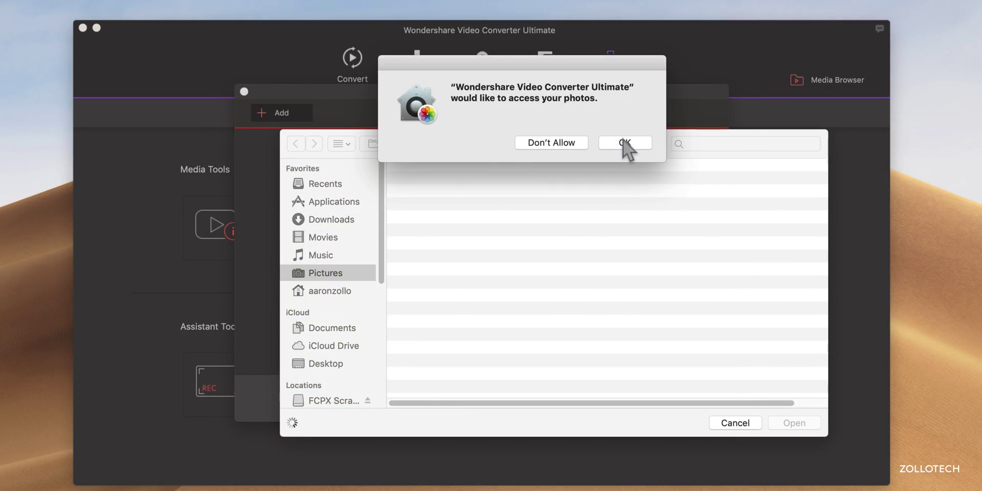
left_click(625, 143)
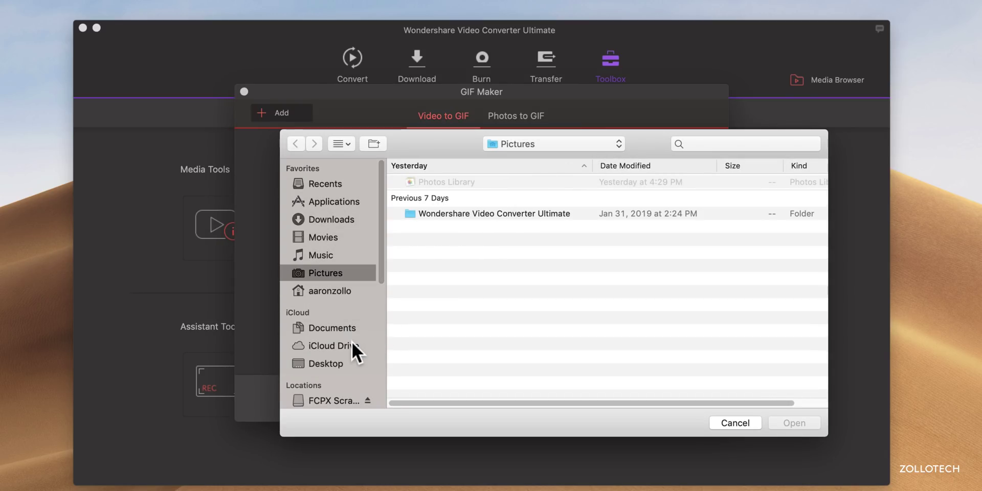
scroll(311, 385, "down", 3)
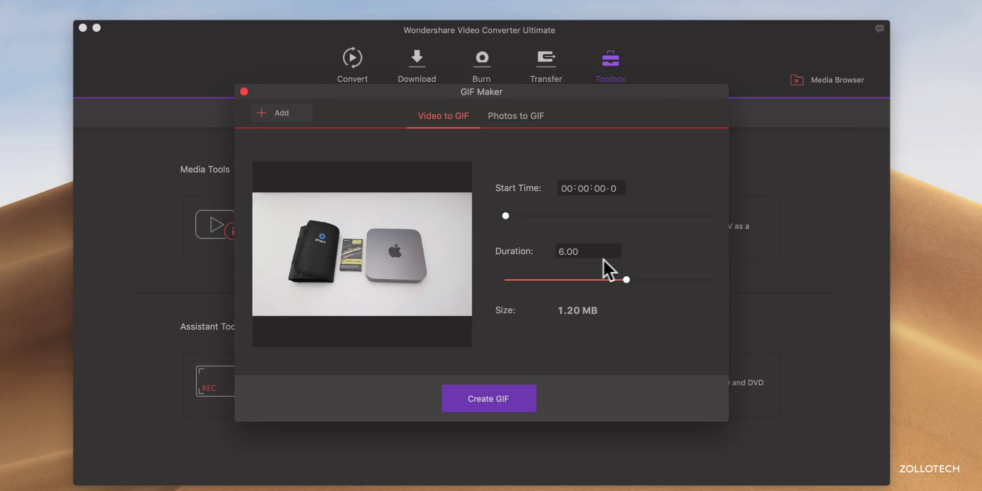
left_click_drag(533, 214, 556, 217)
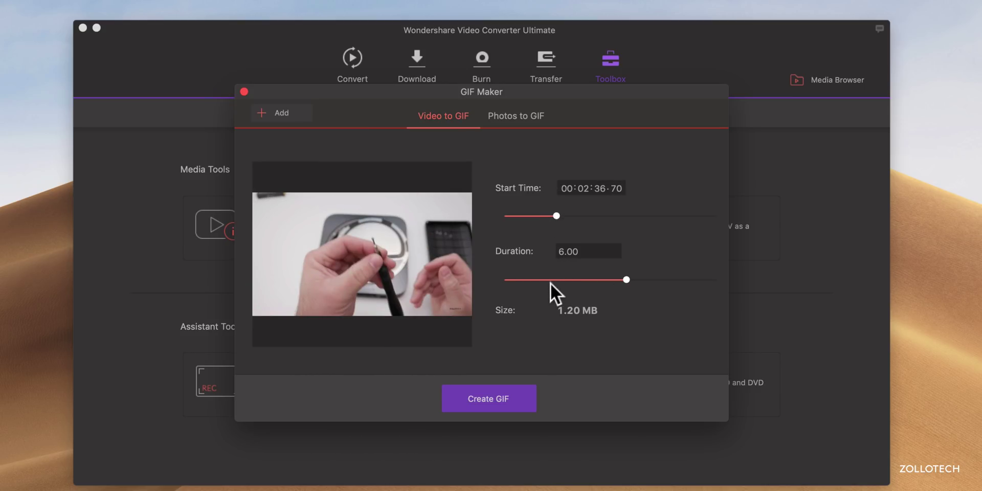
left_click_drag(551, 280, 588, 280)
- Create the GIF and save it to the Desktop
left_click(499, 402)
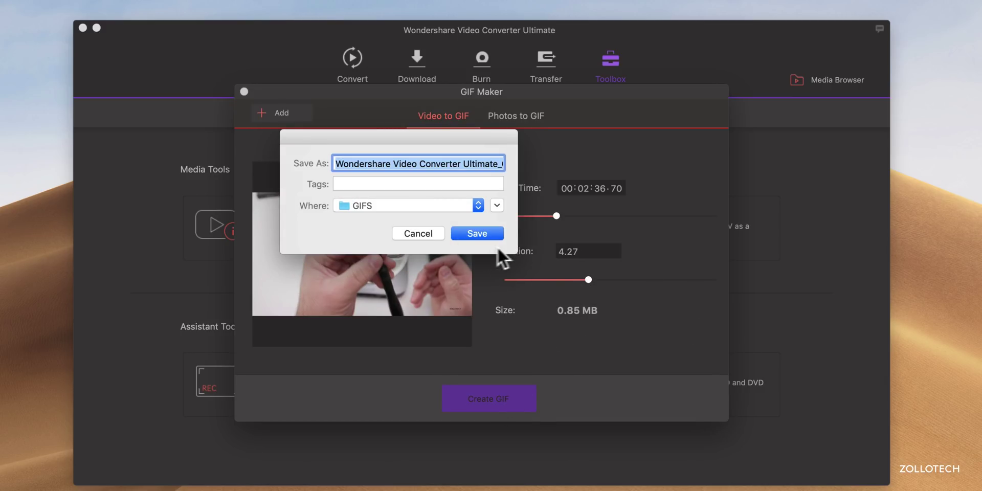
left_click(496, 206)
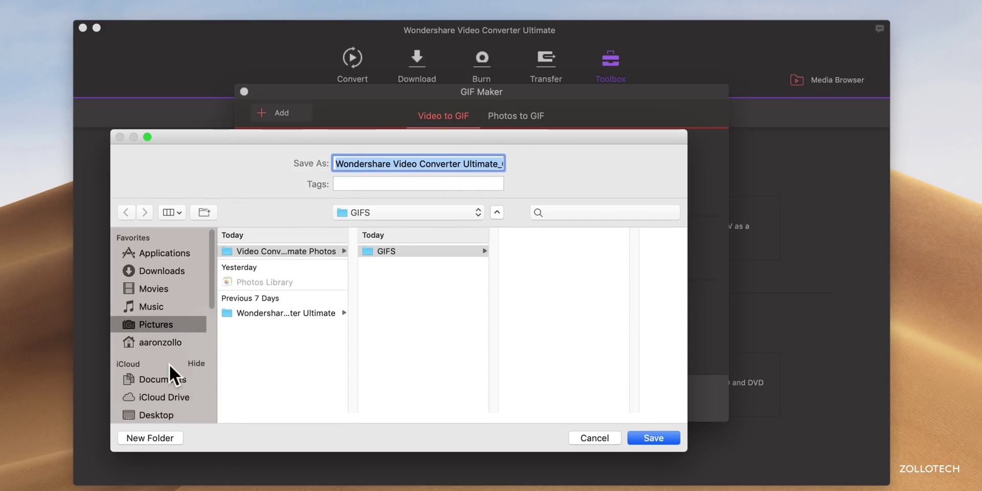
scroll(170, 365, "down", 3)
scroll(170, 364, "down", 1)
left_click(166, 284)
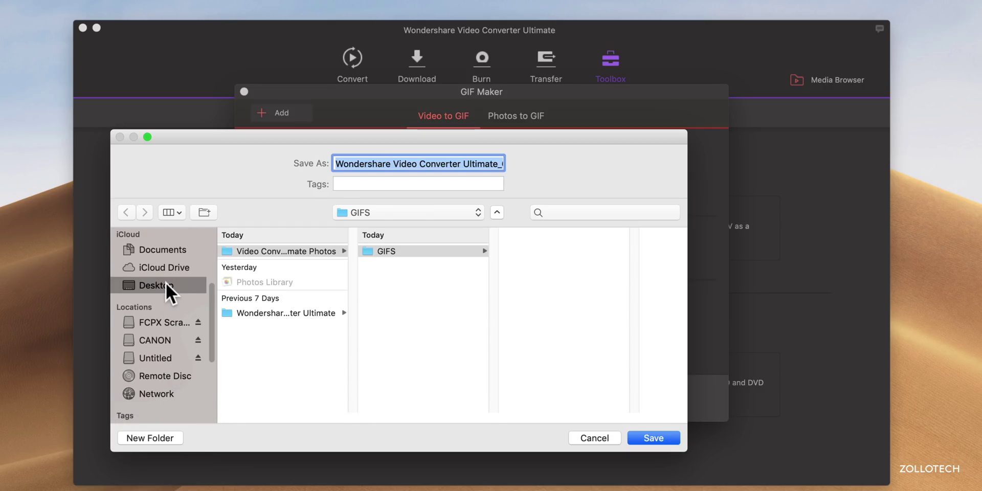
left_click(642, 438)
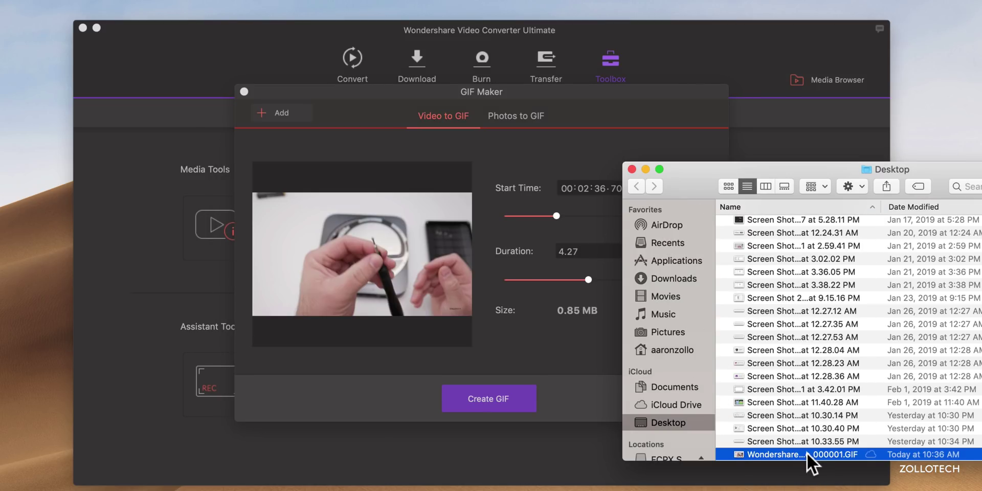
- Preview the saved GIF with Quick Look, then close Finder and GIF Maker
key("space")
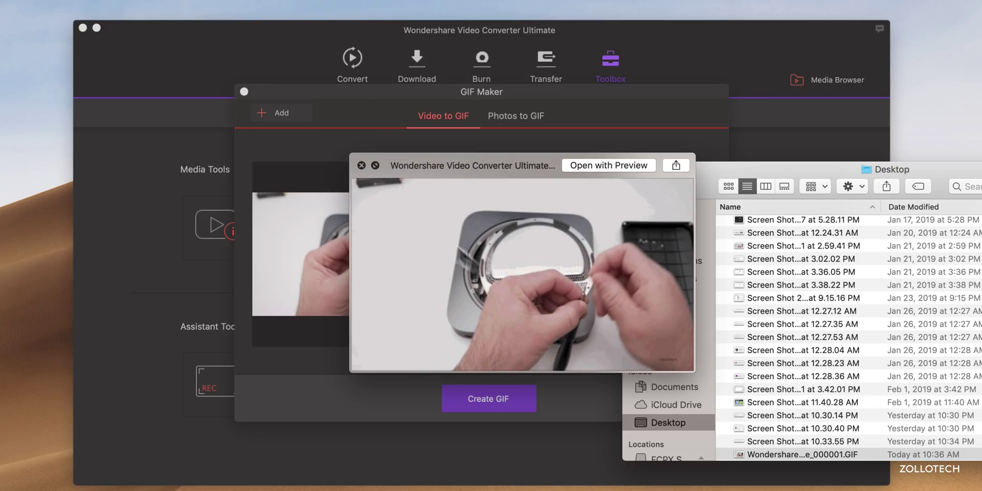
left_click(361, 166)
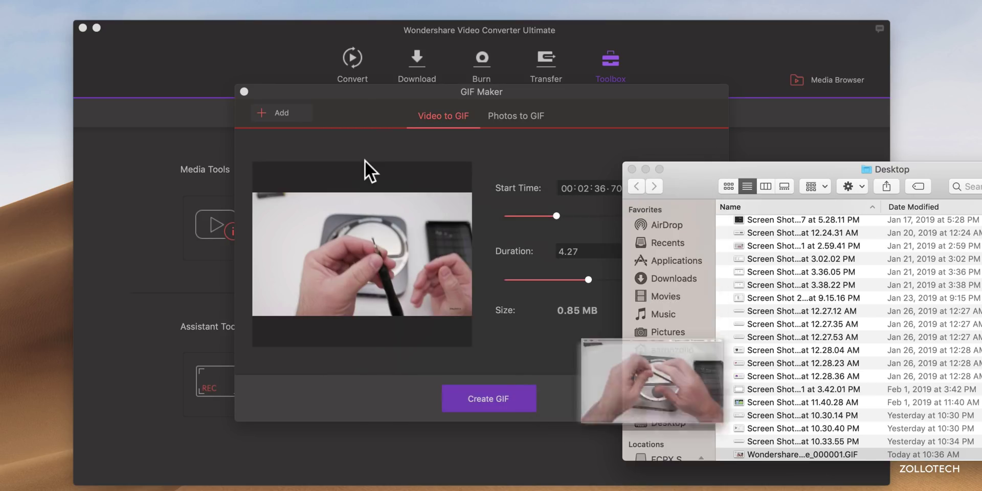
left_click(632, 169)
left_click(244, 92)
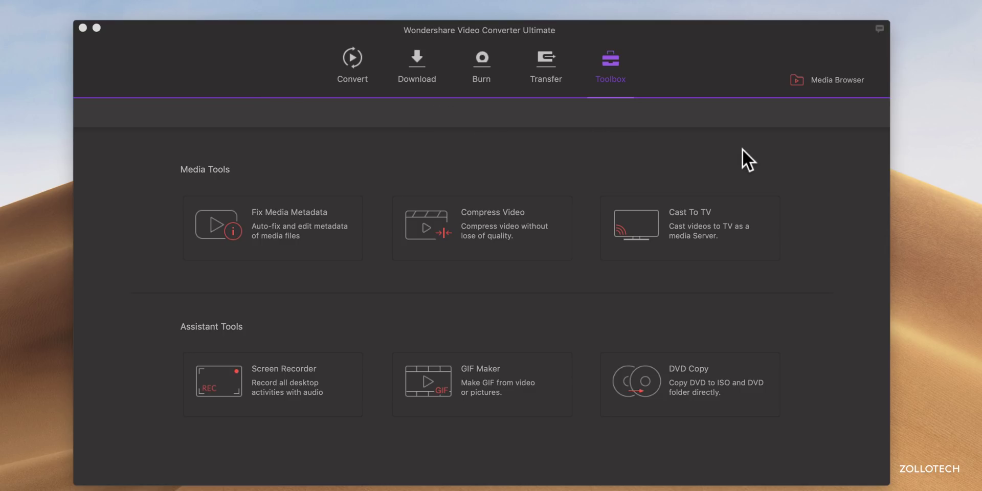
- Return to the Convert queue, leave the after-completion action at Do nothing, and show High Speed Conversion info
left_click(347, 60)
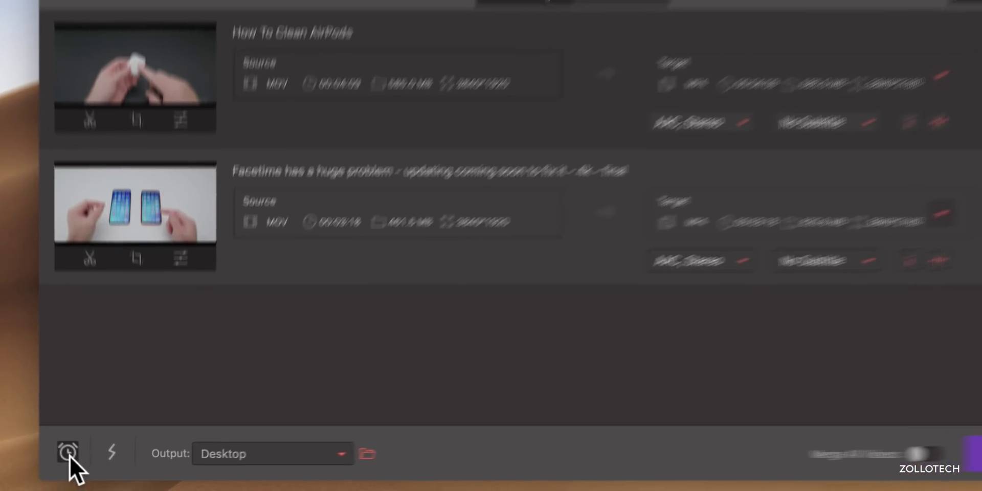
left_click(69, 453)
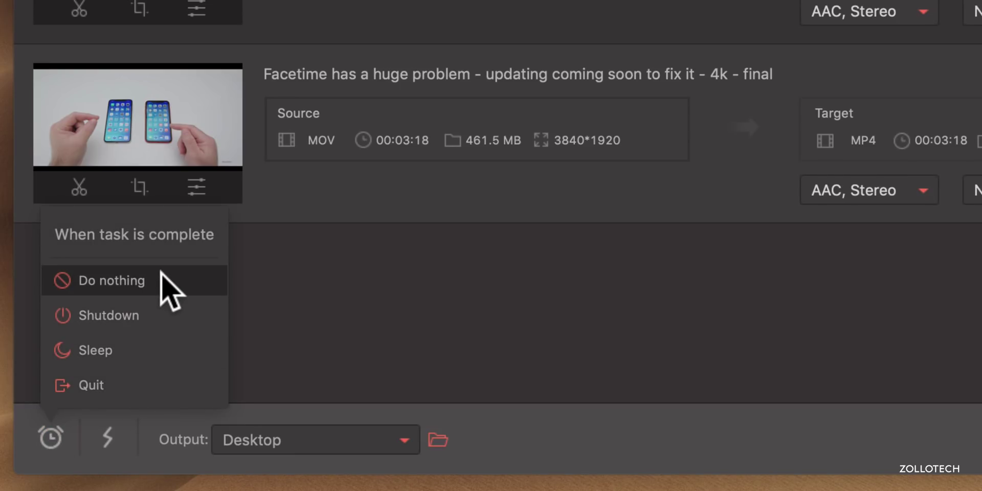
left_click(330, 302)
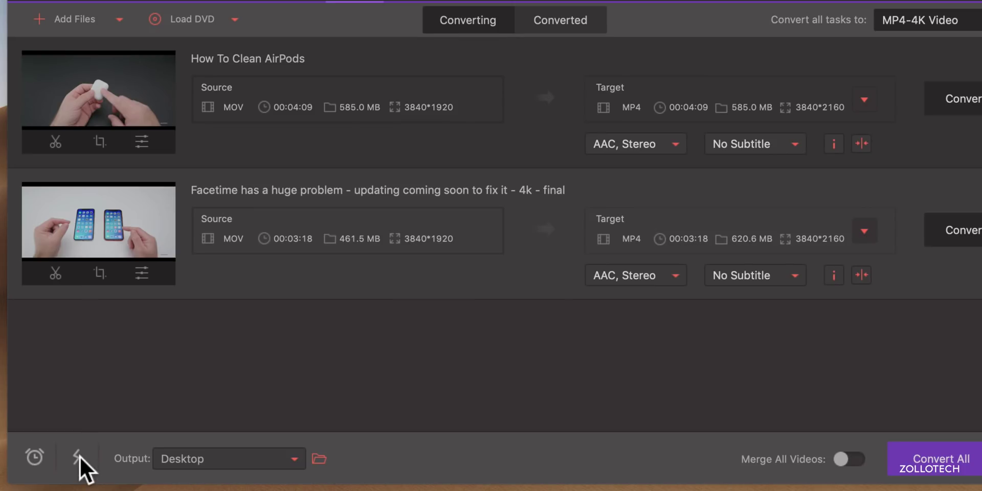
left_click(77, 456)
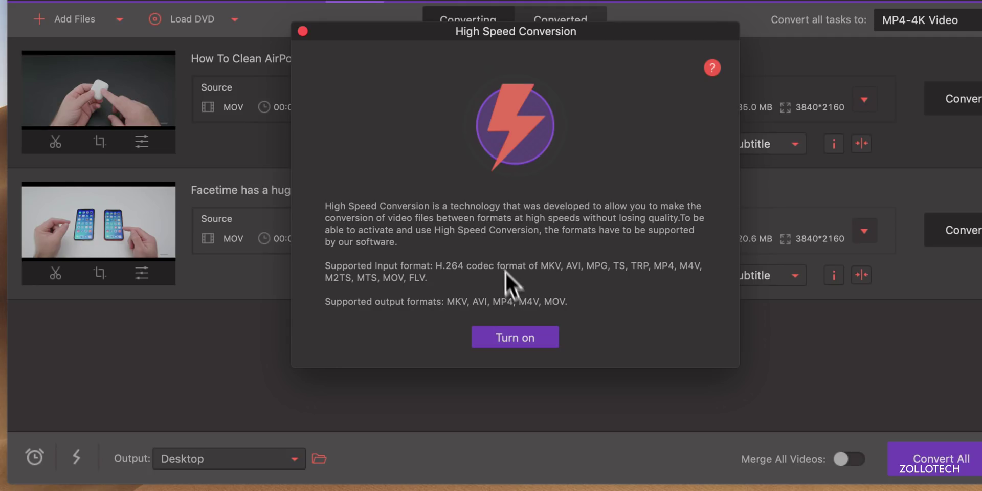
- Turn on high-speed conversion, convert both MOV videos to MP4-4K, then go to the Download page
left_click(524, 330)
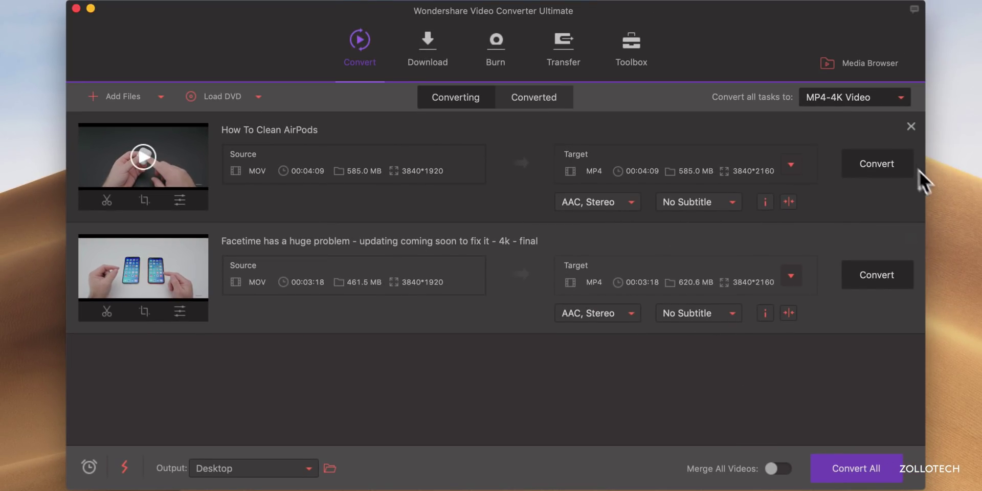
left_click(856, 462)
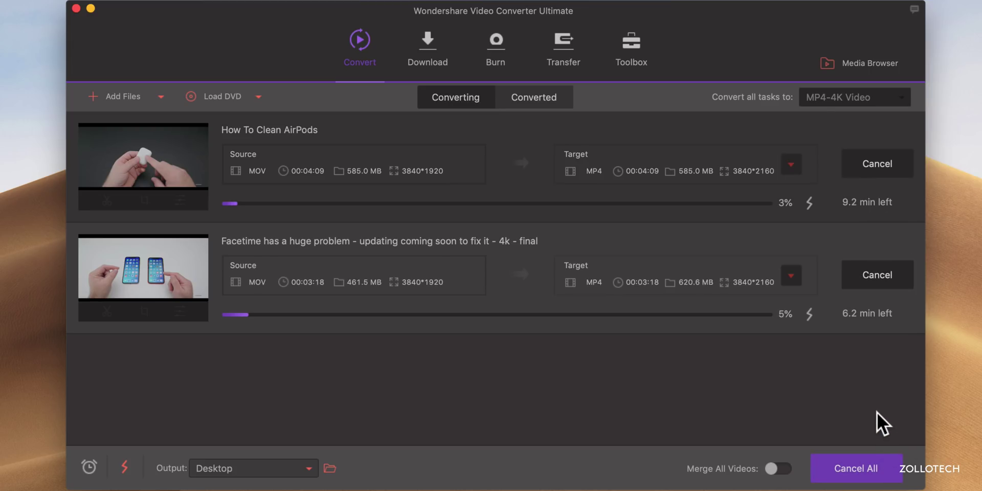
left_click(429, 56)
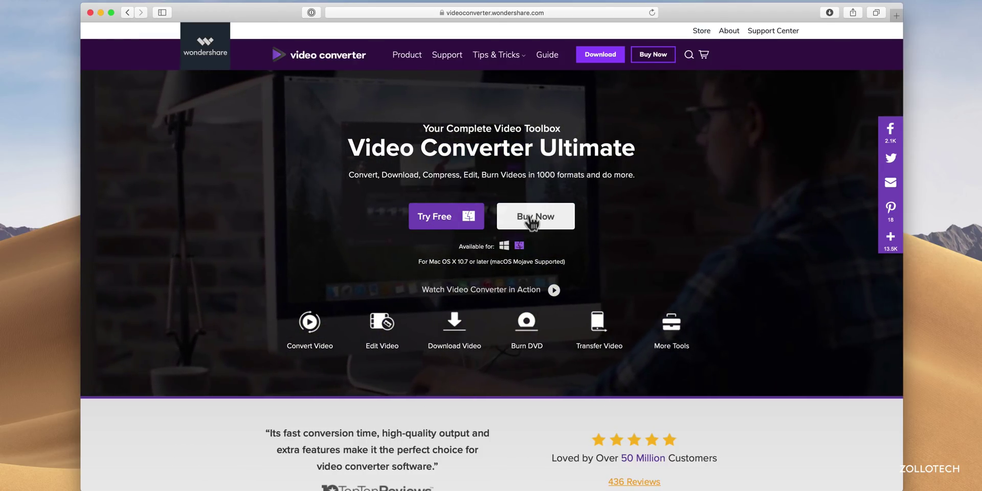
- Browse the Video Converter Ultimate Buy Now pricing cards, then close Safari
left_click(530, 216)
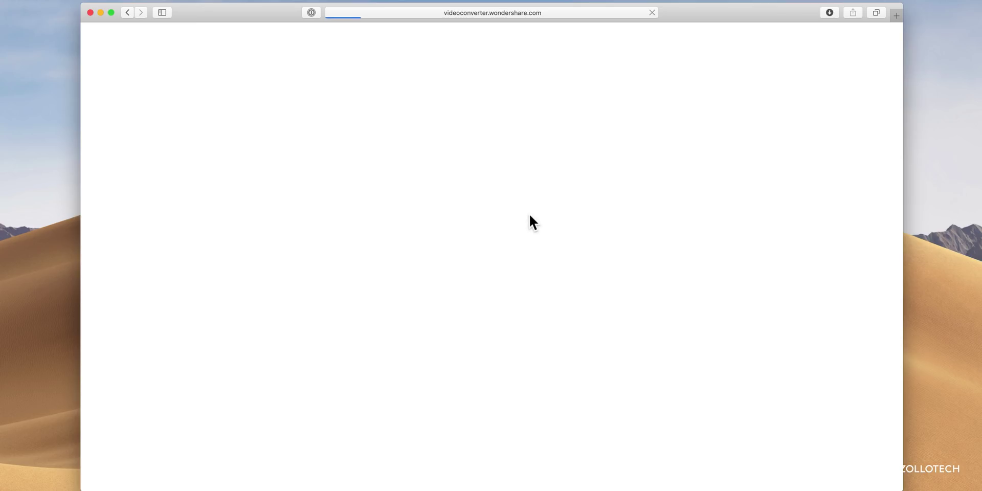
scroll(619, 342, "down", 5)
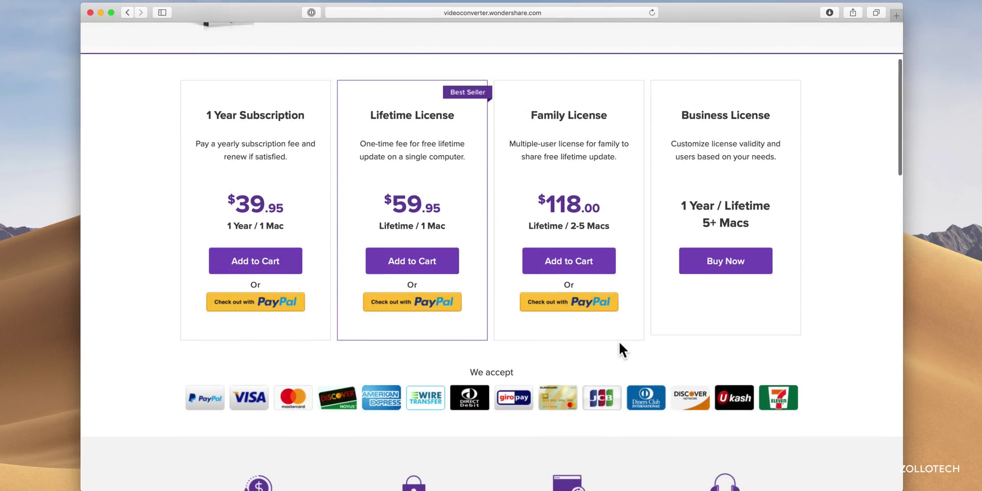
scroll(620, 343, "up", 3)
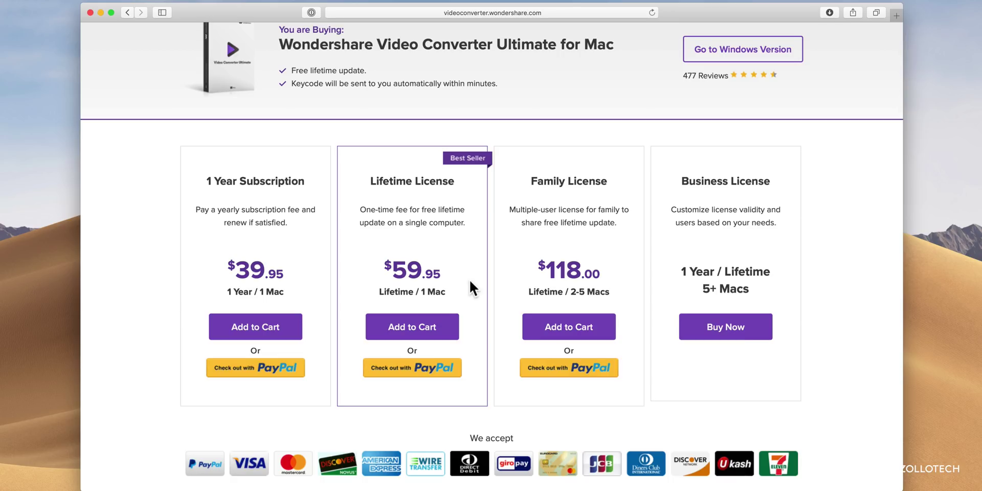
scroll(474, 269, "up", 3)
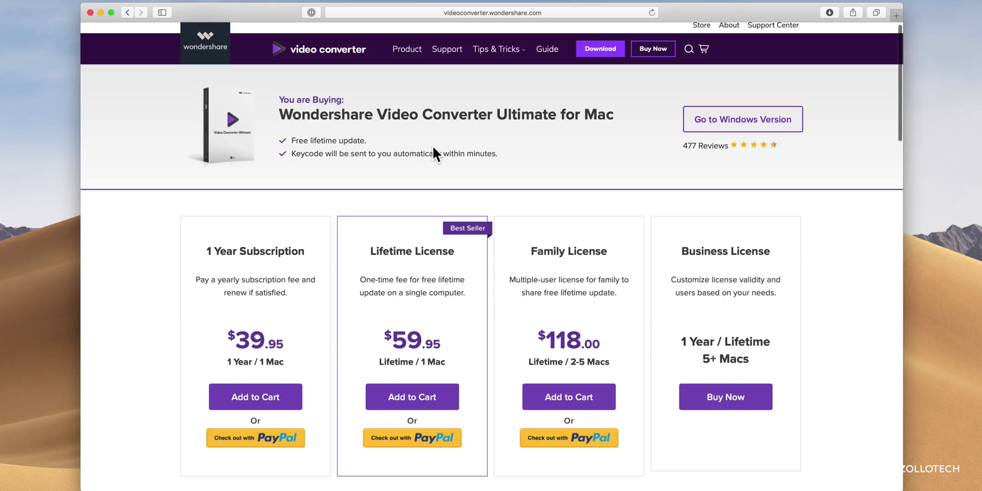
left_click(91, 12)
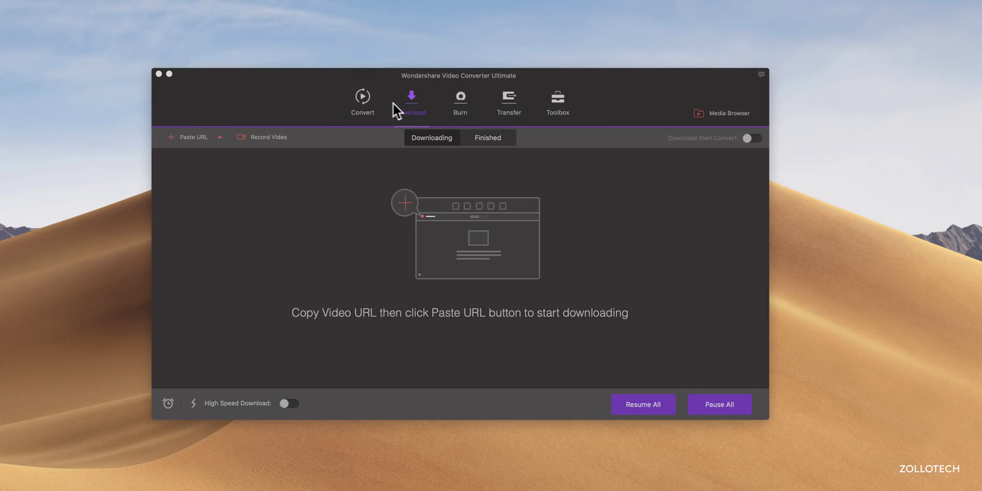
- Check the progress of both MP4 conversions in the Convert section
left_click(364, 96)
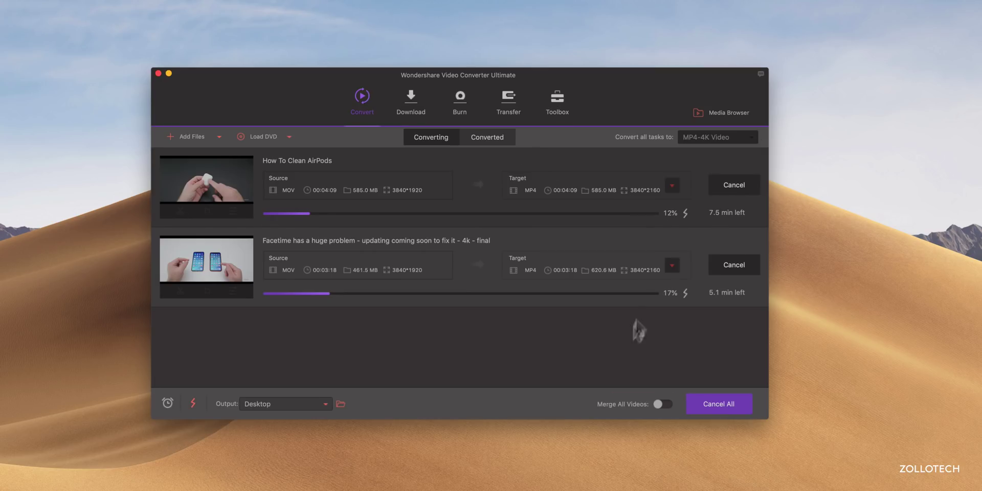